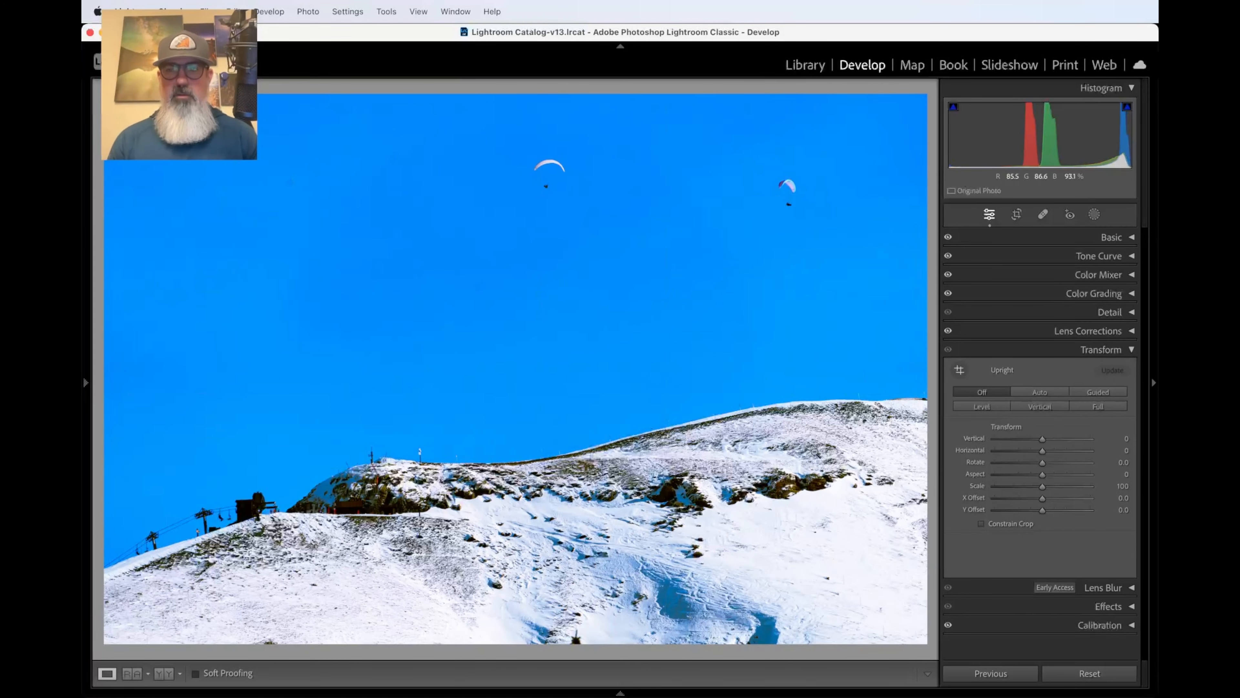
Try the Vertical transform at -100 and at a slightly positive amount, and reset it to 0
{"action": "left_click", "coordinate": [1027, 439]}
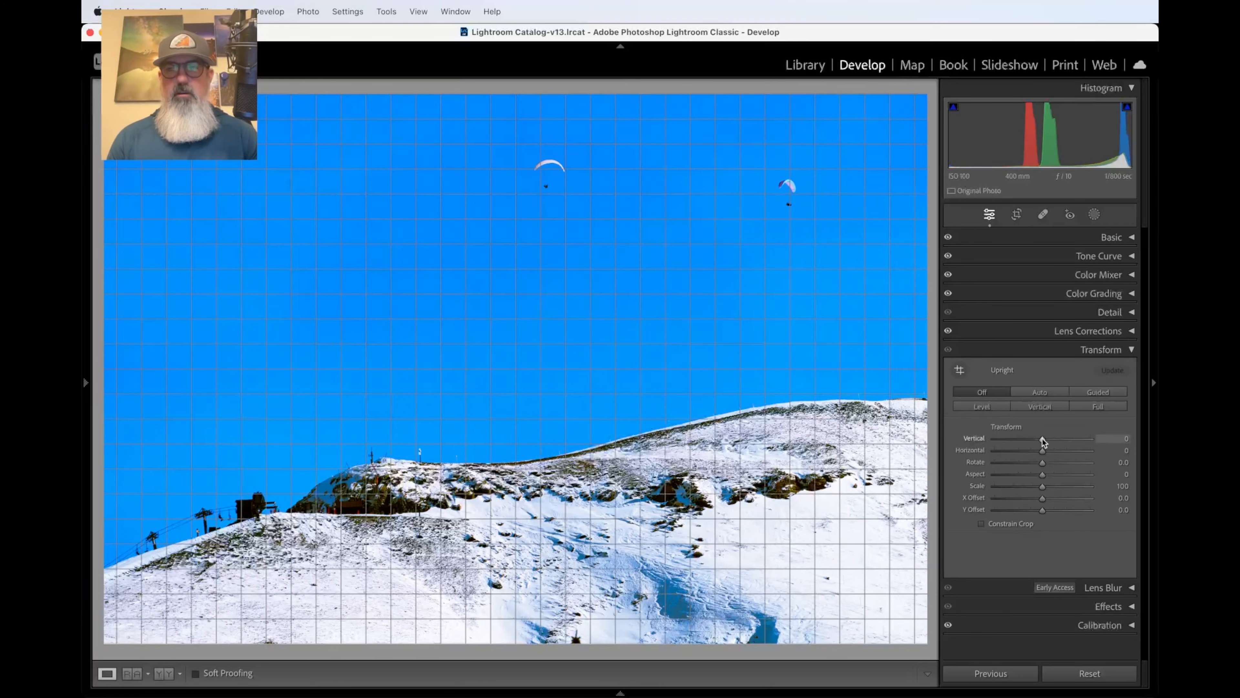
{"action": "left_click_drag", "start_coordinate": [1043, 440], "coordinate": [984, 442]}
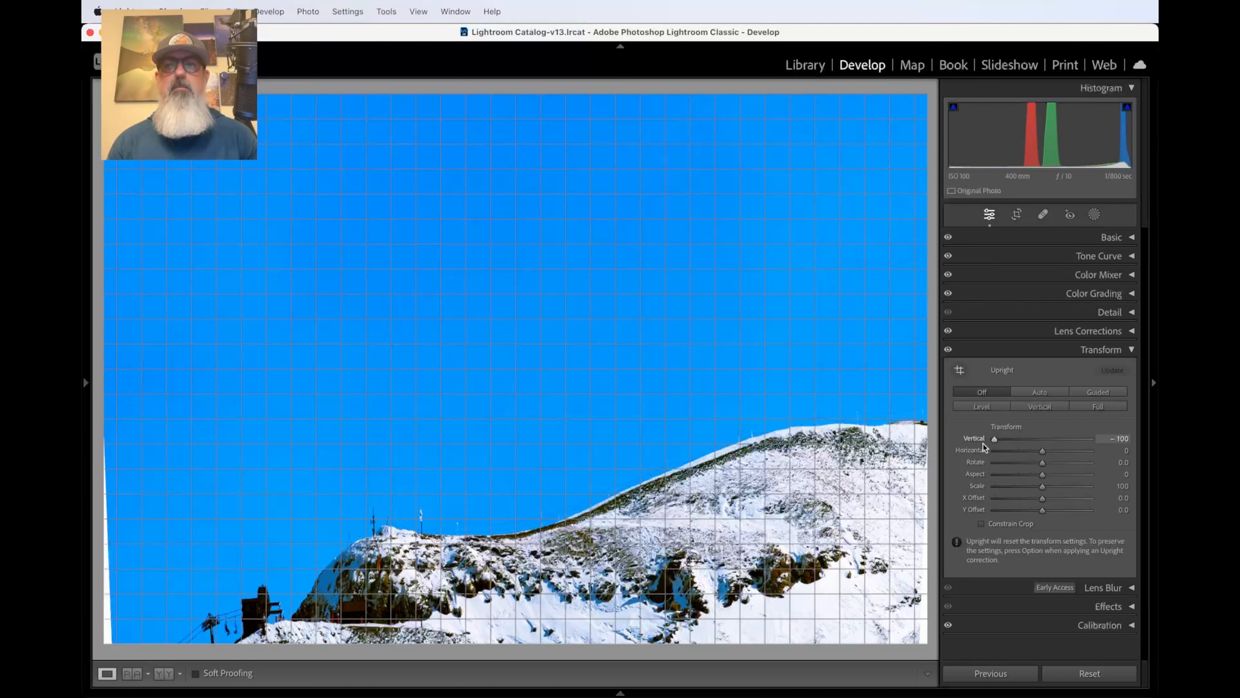
{"action": "left_click_drag", "start_coordinate": [987, 443], "coordinate": [1048, 447]}
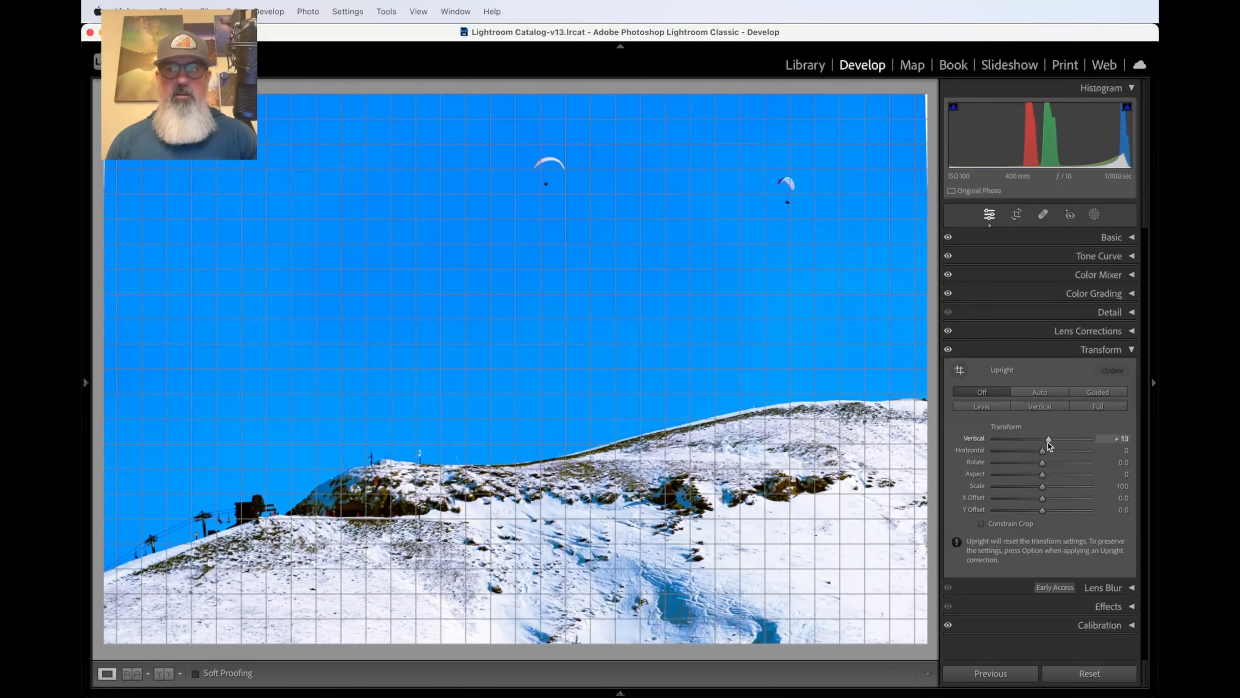
{"action": "double_click", "coordinate": [1047, 442]}
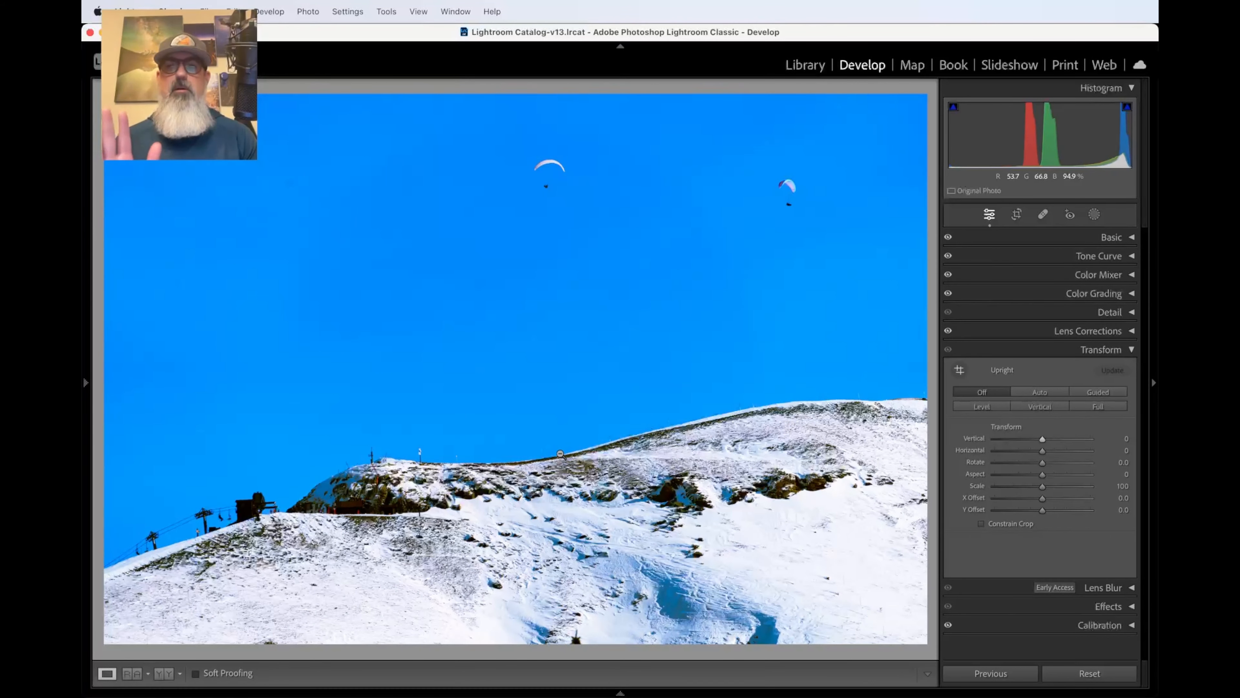
Try out the Horizontal and Rotate transform adjustments and reset both to their defaults
{"action": "left_click", "coordinate": [1042, 452]}
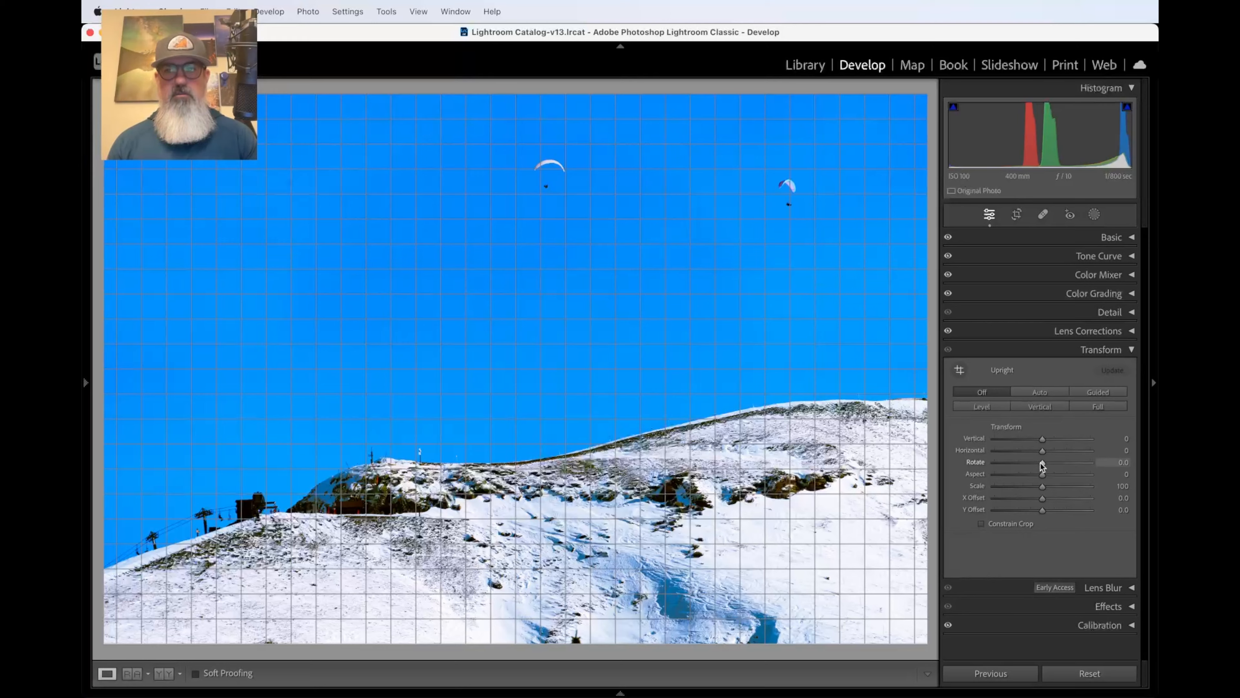
{"action": "mouse_move", "coordinate": [1043, 465]}
{"action": "left_mouse_down"}
{"action": "mouse_move", "coordinate": [990, 472]}
{"action": "mouse_move", "coordinate": [1050, 468]}
{"action": "mouse_move", "coordinate": [1041, 471]}
{"action": "left_mouse_up"}
{"action": "double_click", "coordinate": [1041, 463]}
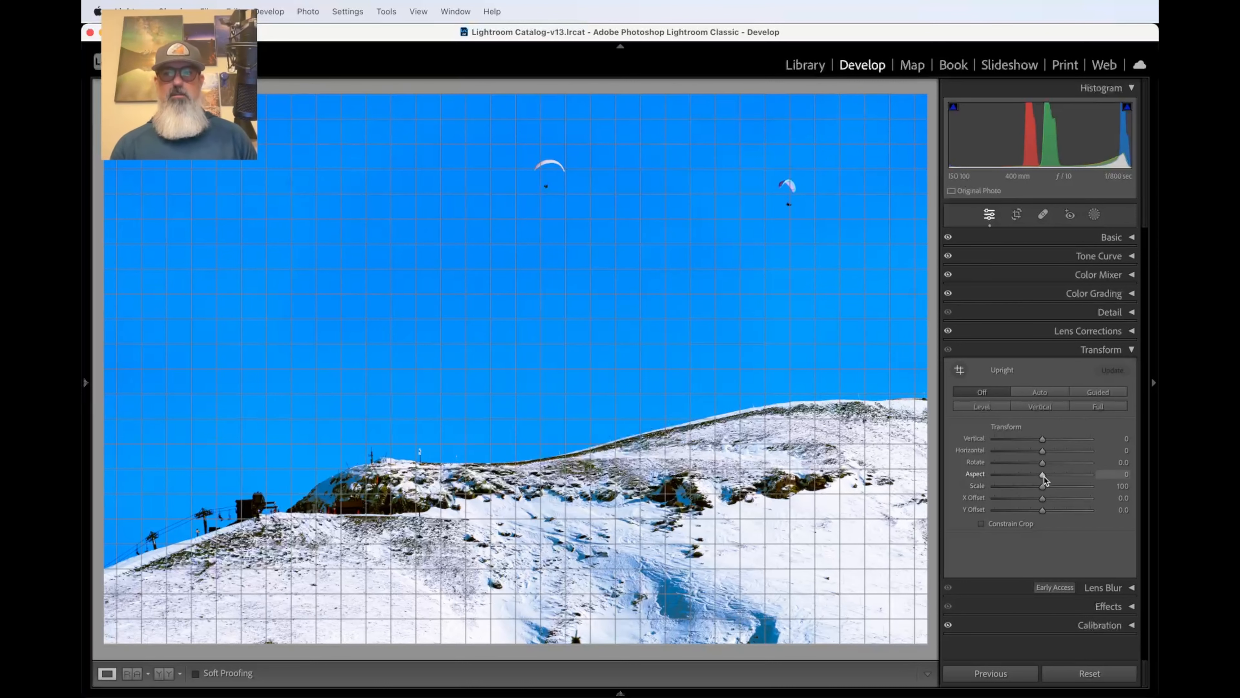
Try the Aspect transform at -100, check the stretched photo in the crop view, and reset Aspect to 0
{"action": "left_click_drag", "start_coordinate": [1044, 477], "coordinate": [893, 502]}
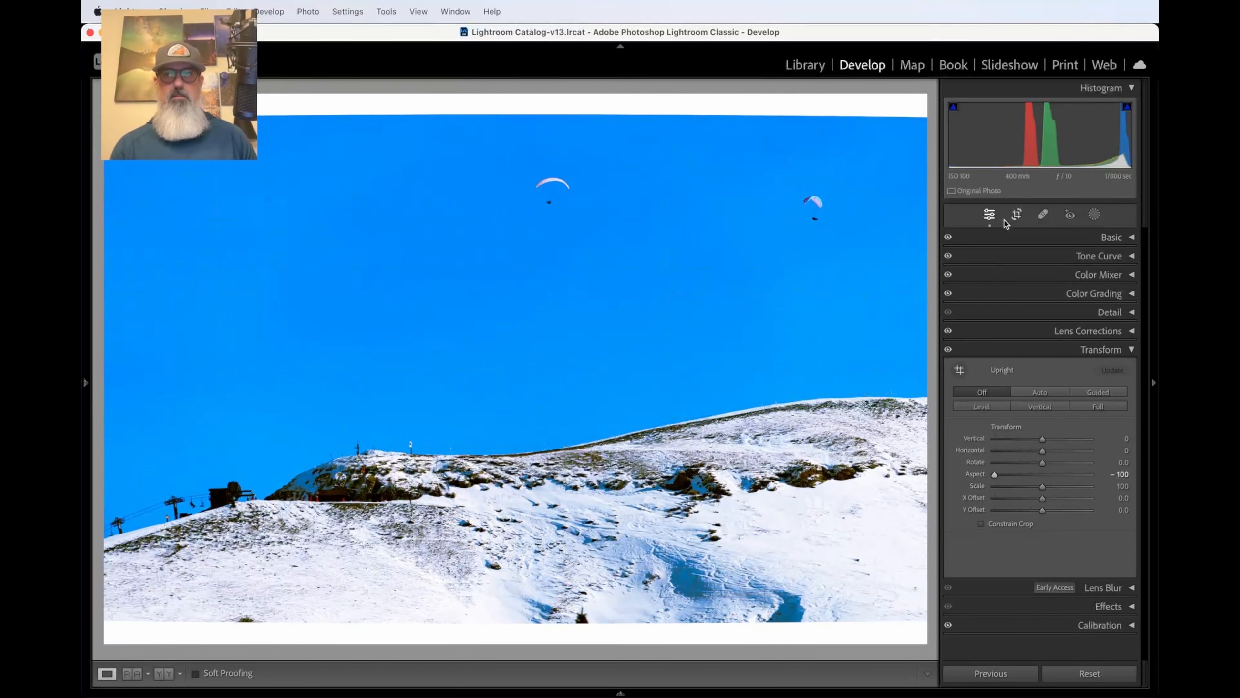
{"action": "left_click", "coordinate": [1017, 214]}
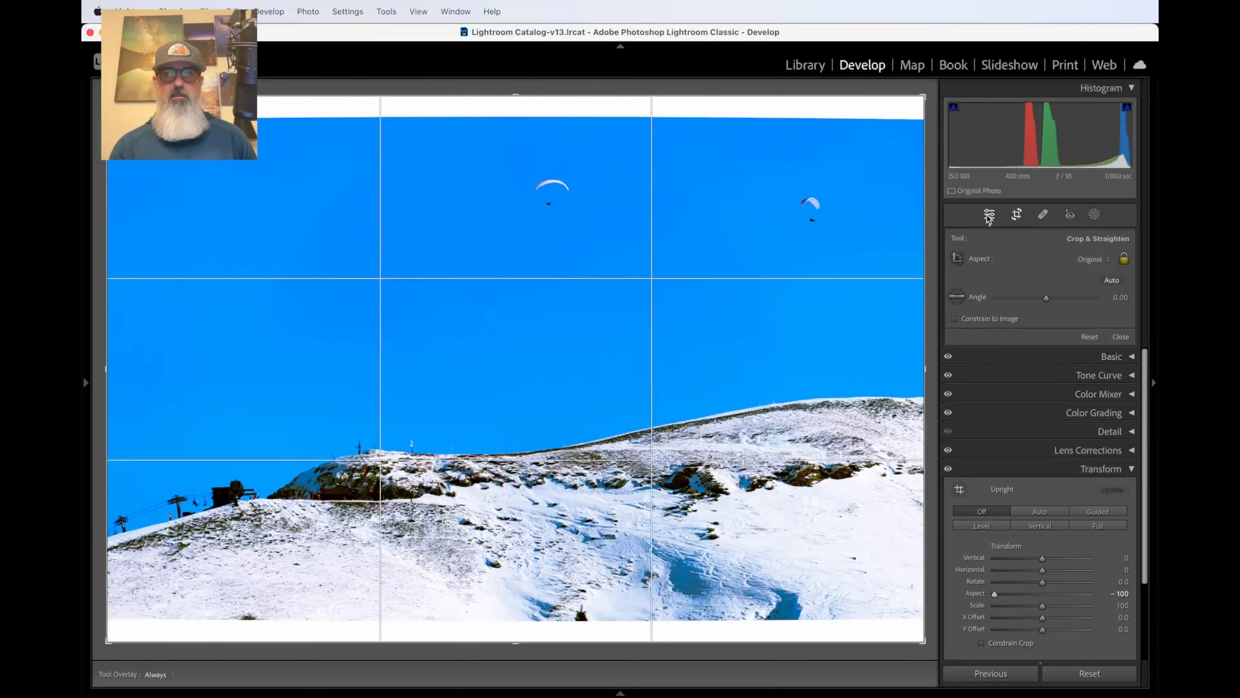
{"action": "left_click", "coordinate": [1016, 216]}
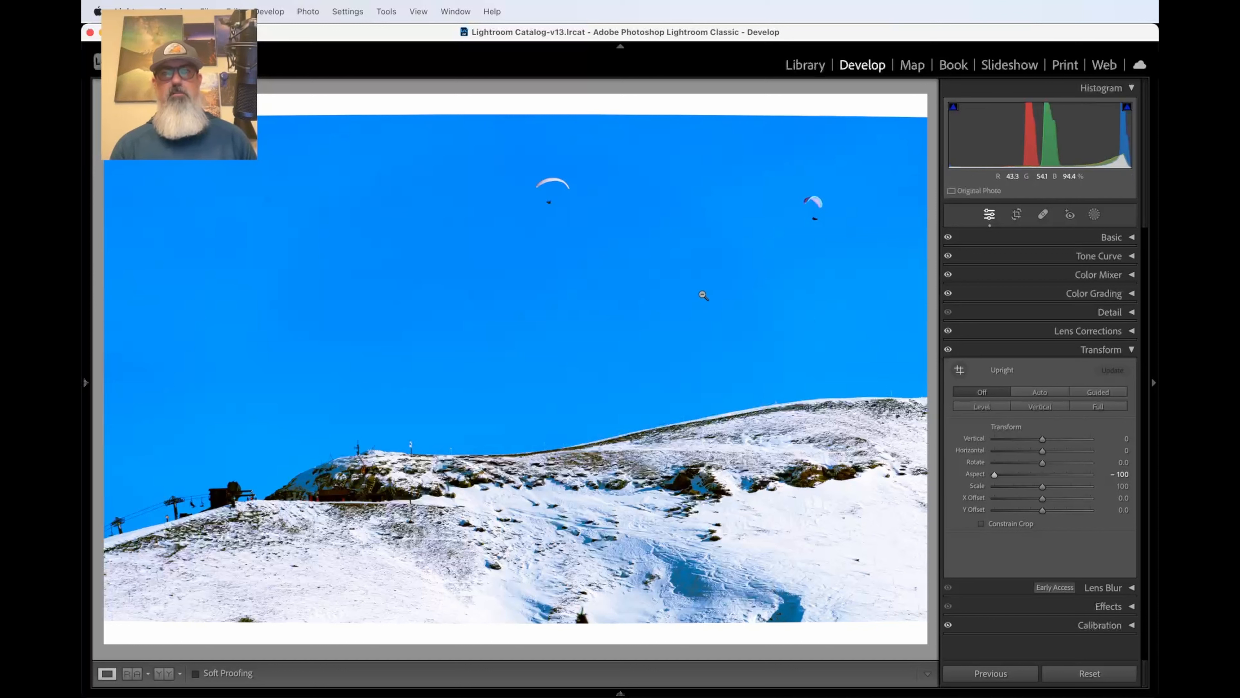
{"action": "double_click", "coordinate": [994, 475]}
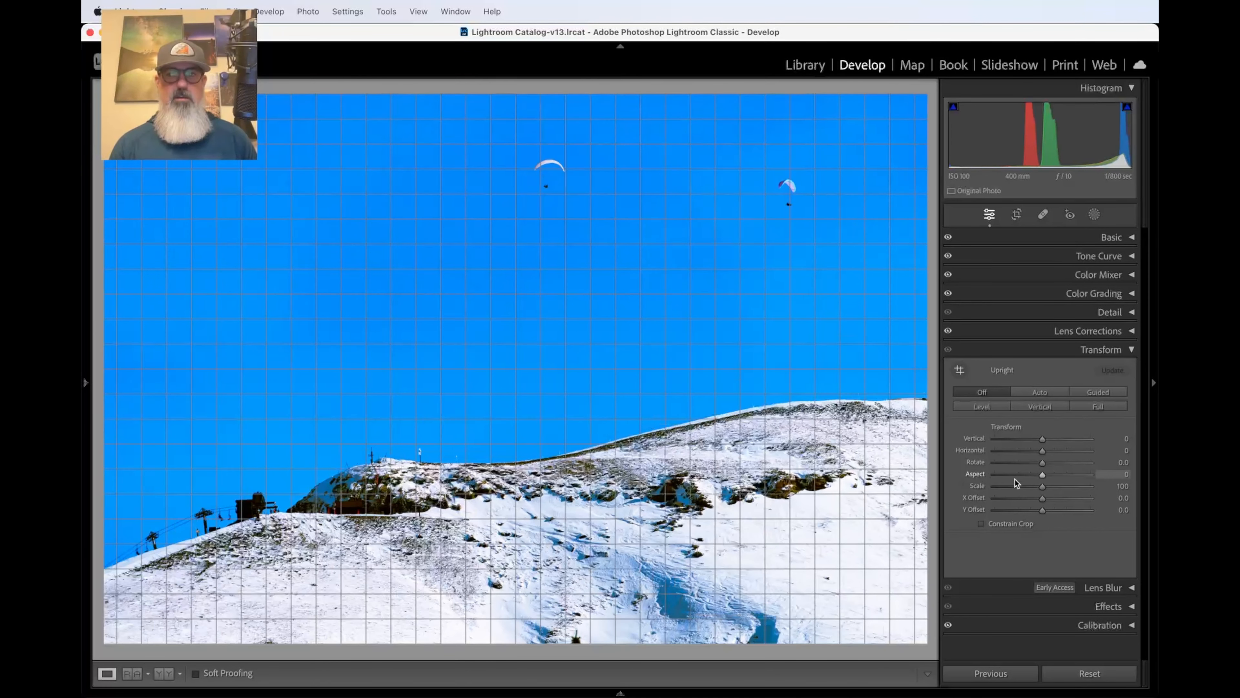
Try the Scale, X Offset and Y Offset transforms, with Y Offset at -16.7, and reset them to their defaults
{"action": "mouse_move", "coordinate": [1043, 487]}
{"action": "left_mouse_down"}
{"action": "mouse_move", "coordinate": [1074, 486]}
{"action": "mouse_move", "coordinate": [997, 488]}
{"action": "mouse_move", "coordinate": [1058, 497]}
{"action": "mouse_move", "coordinate": [1099, 481]}
{"action": "mouse_move", "coordinate": [1052, 495]}
{"action": "left_mouse_up"}
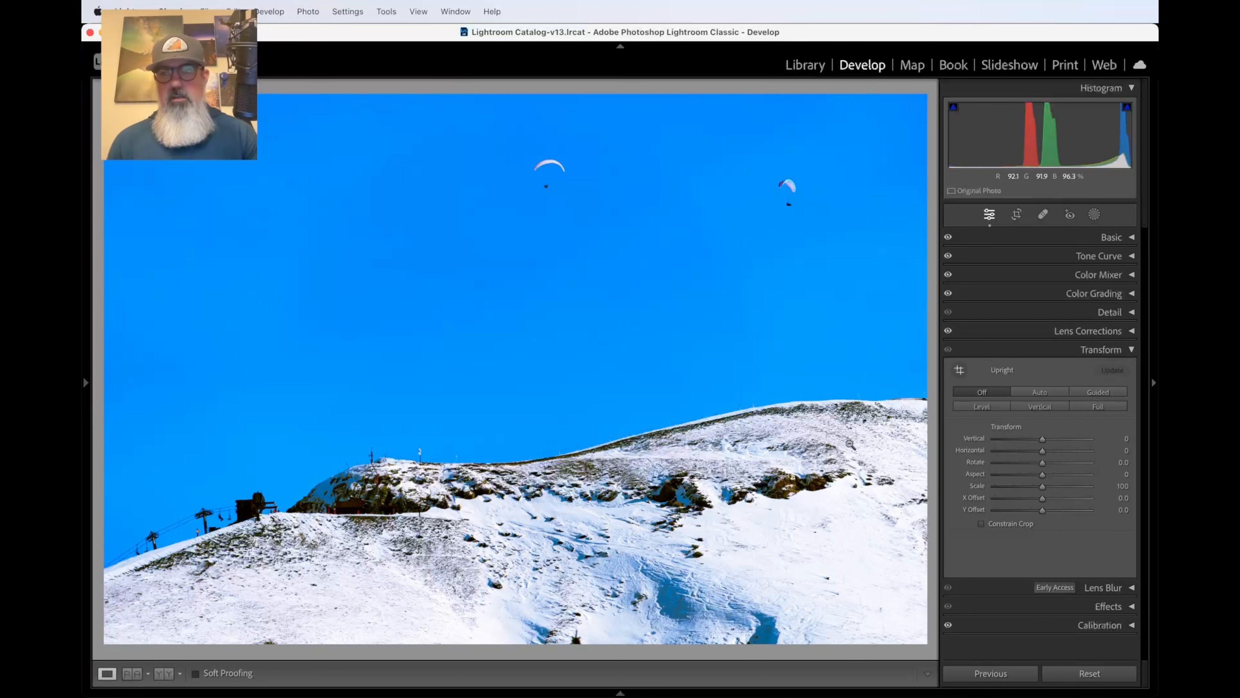
{"action": "mouse_move", "coordinate": [1040, 502]}
{"action": "left_mouse_down"}
{"action": "mouse_move", "coordinate": [1025, 500]}
{"action": "mouse_move", "coordinate": [1054, 496]}
{"action": "mouse_move", "coordinate": [1033, 498]}
{"action": "mouse_move", "coordinate": [1052, 499]}
{"action": "mouse_move", "coordinate": [1037, 501]}
{"action": "mouse_move", "coordinate": [1051, 499]}
{"action": "mouse_move", "coordinate": [1043, 514]}
{"action": "mouse_move", "coordinate": [1063, 508]}
{"action": "mouse_move", "coordinate": [1037, 515]}
{"action": "left_mouse_up"}
{"action": "double_click", "coordinate": [1042, 500]}
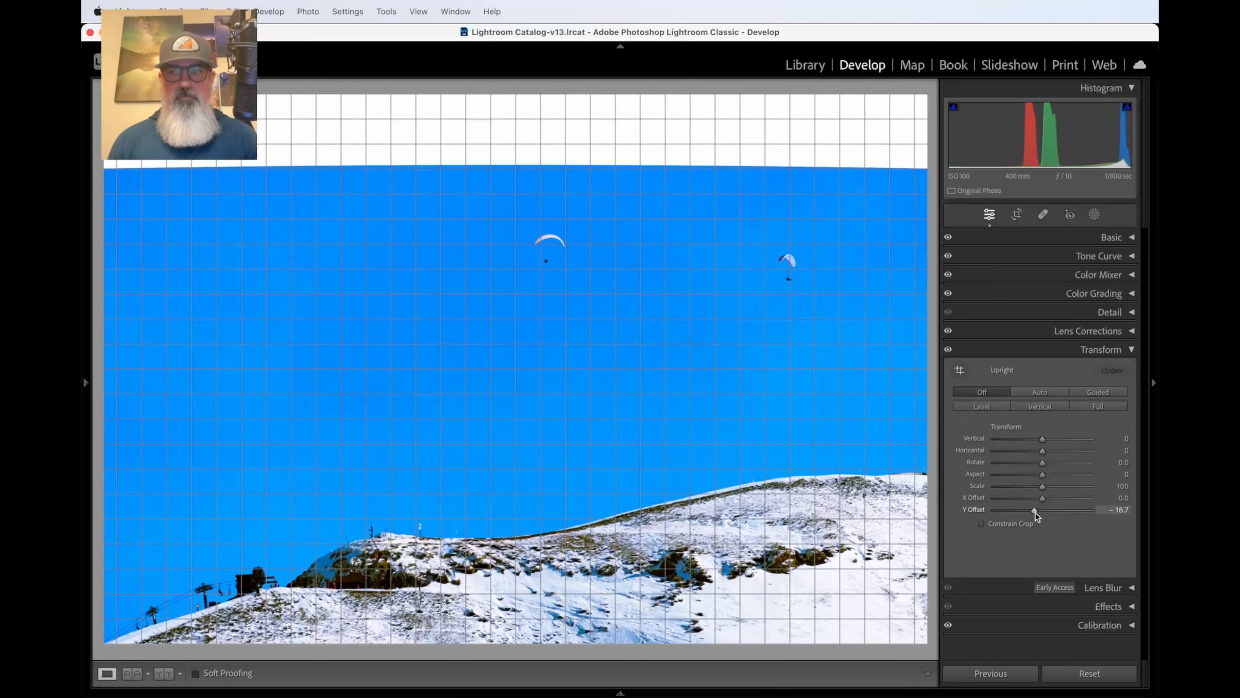
{"action": "double_click", "coordinate": [1036, 512]}
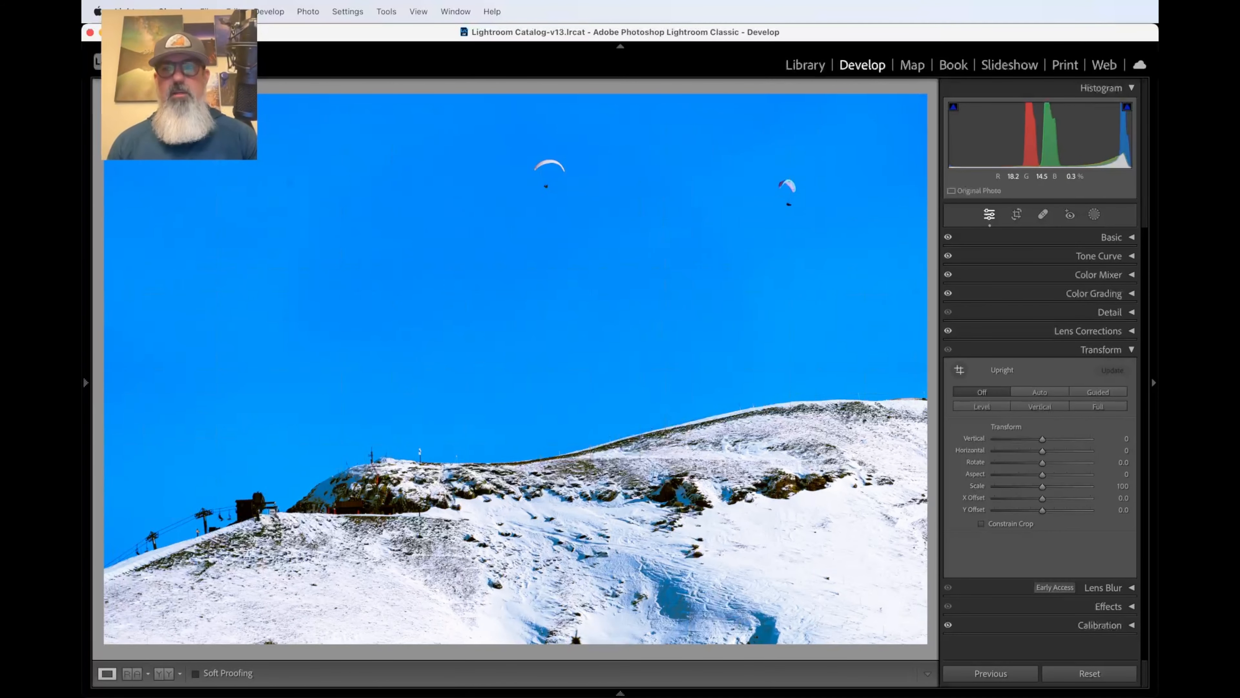
Turn on Guided Upright and draw a vertical guide along the edge of the dark ski lift hut near the people
{"action": "left_click", "coordinate": [245, 516]}
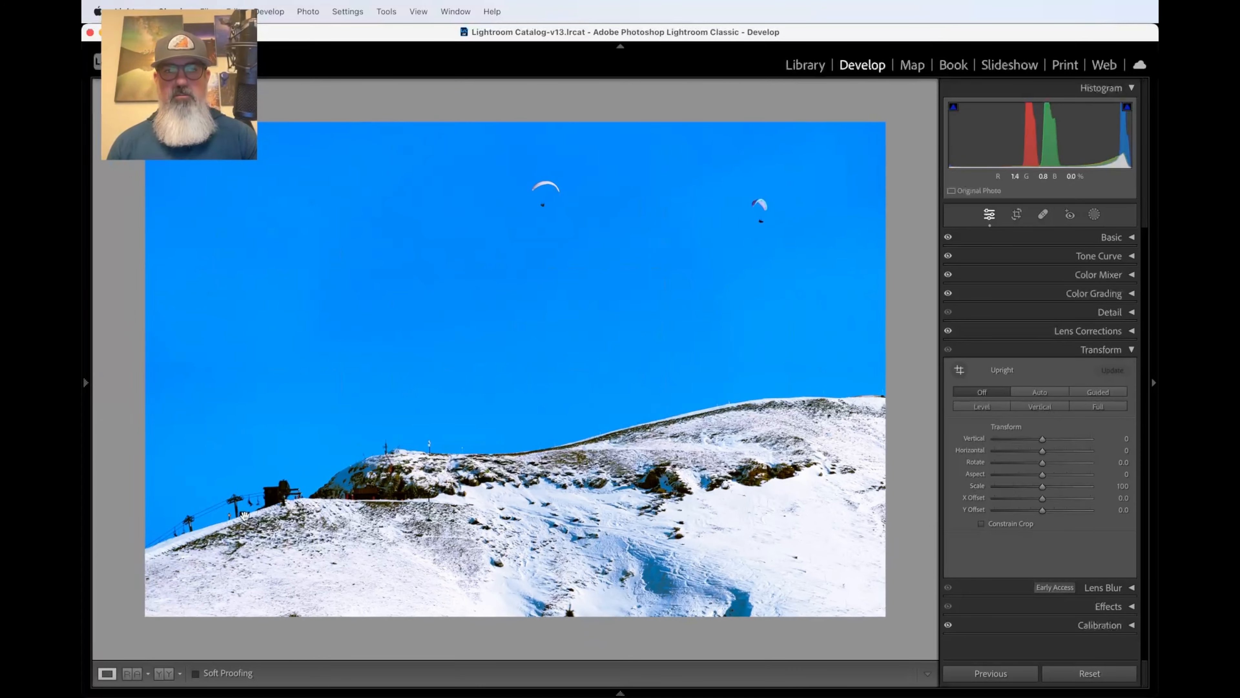
{"action": "left_click", "coordinate": [245, 516]}
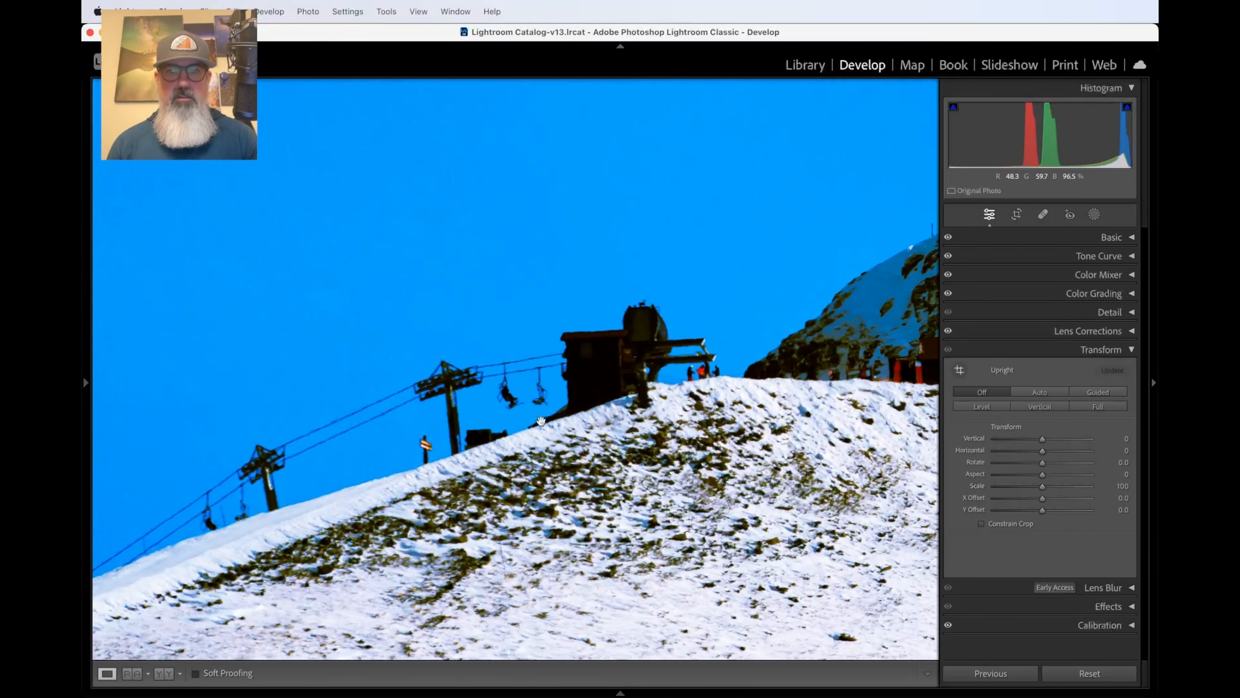
{"action": "key", "text": "super+="}
{"action": "key", "text": "super+="}
{"action": "key", "text": "super+-"}
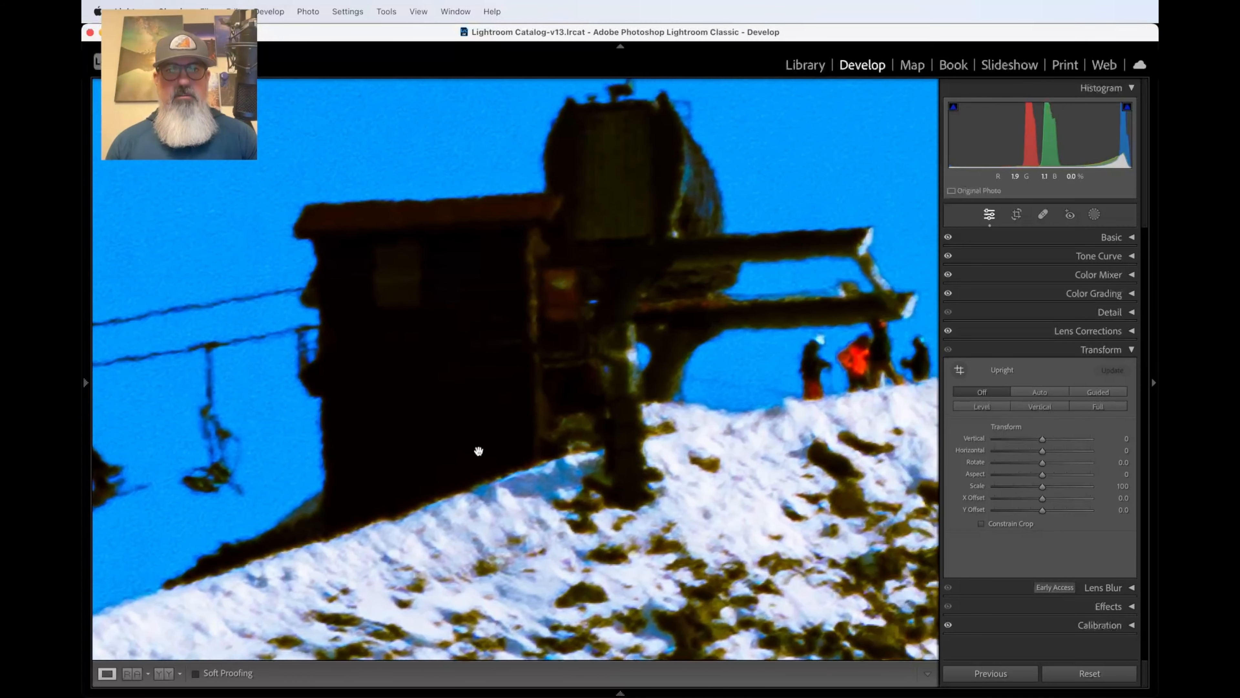
{"action": "scroll", "coordinate": [478, 450], "scroll_direction": "right", "scroll_amount": 5}
{"action": "scroll", "coordinate": [479, 450], "scroll_direction": "up", "scroll_amount": 3}
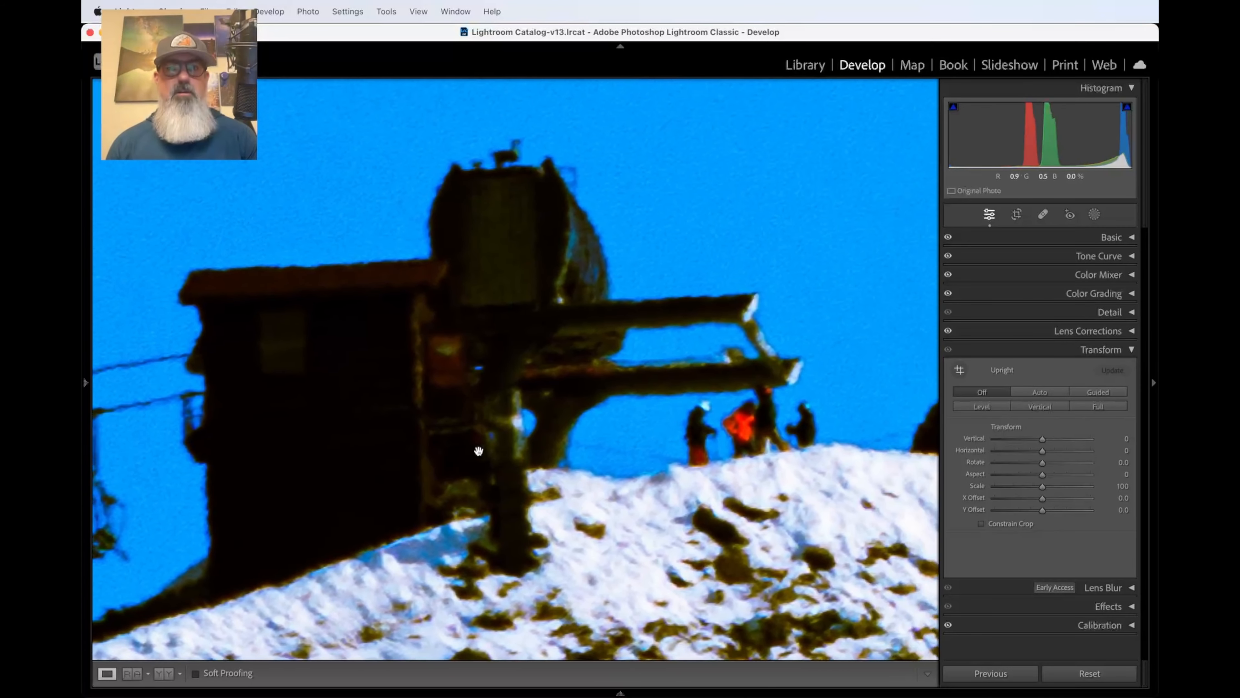
{"action": "scroll", "coordinate": [479, 450], "scroll_direction": "right", "scroll_amount": 8}
{"action": "scroll", "coordinate": [478, 451], "scroll_direction": "up", "scroll_amount": 2}
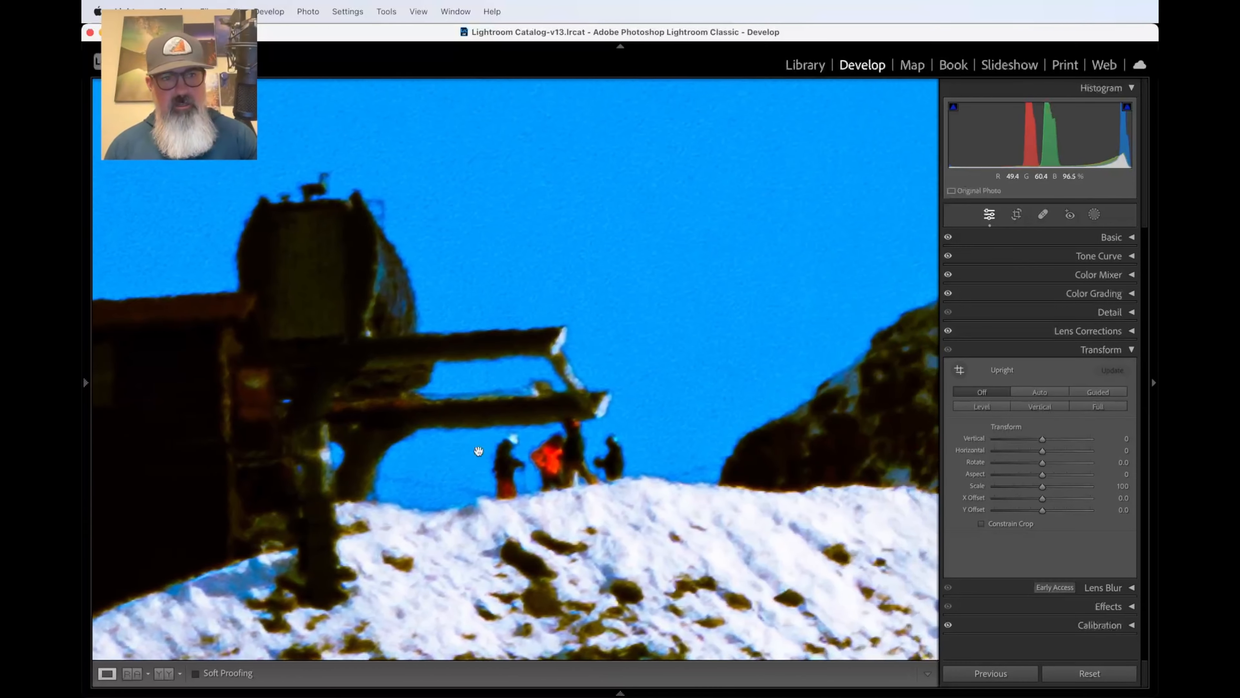
{"action": "scroll", "coordinate": [479, 450], "scroll_direction": "down", "scroll_amount": 2}
{"action": "scroll", "coordinate": [479, 451], "scroll_direction": "right", "scroll_amount": 5}
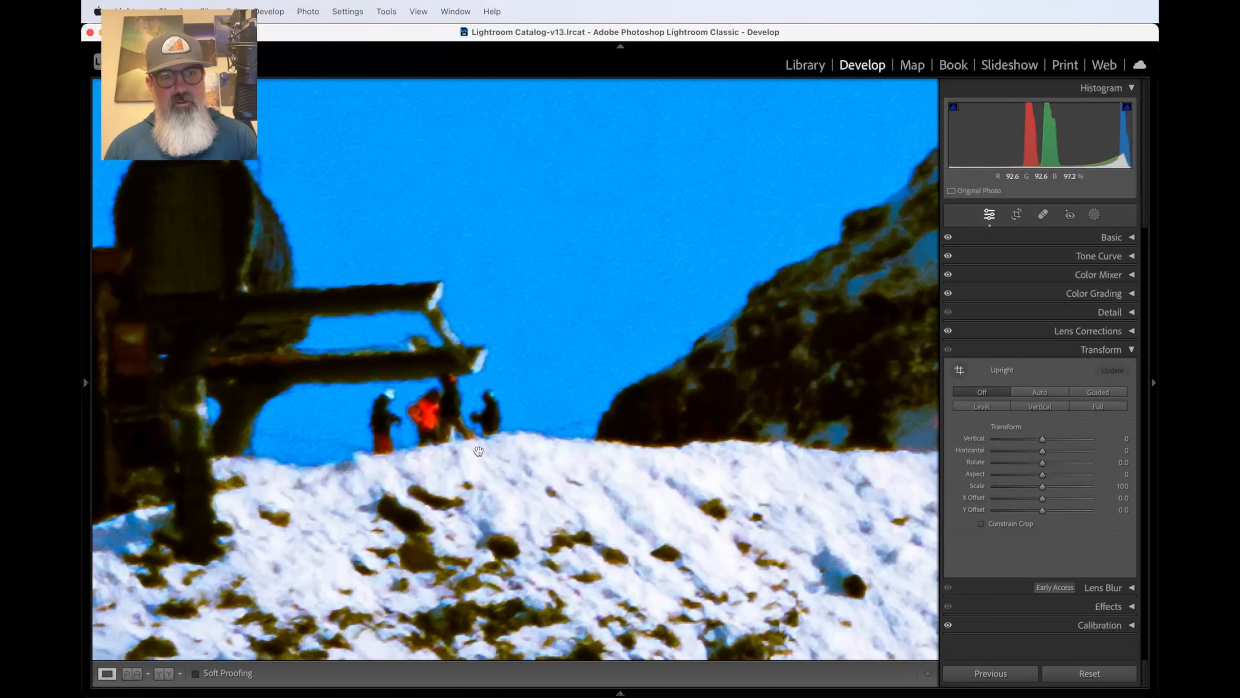
{"action": "scroll", "coordinate": [479, 450], "scroll_direction": "left", "scroll_amount": 5}
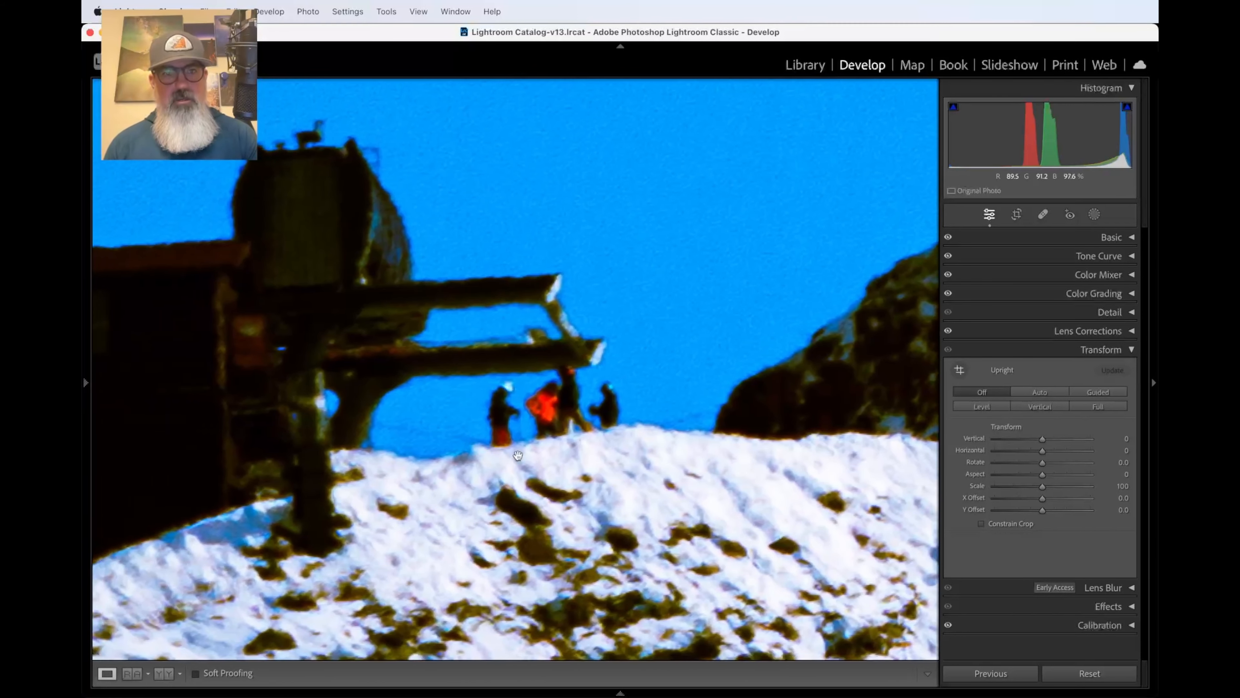
{"action": "left_click", "coordinate": [1119, 393]}
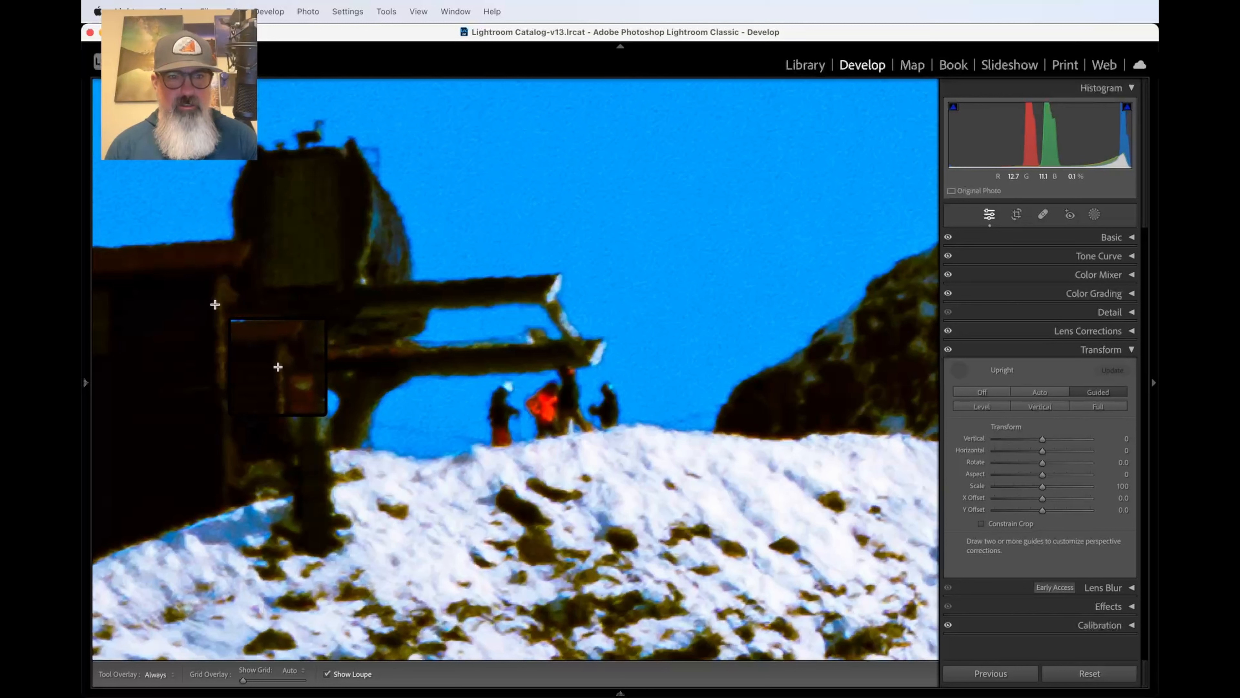
{"action": "mouse_move", "coordinate": [216, 304]}
{"action": "left_mouse_down"}
{"action": "mouse_move", "coordinate": [250, 406]}
{"action": "mouse_move", "coordinate": [229, 415]}
{"action": "mouse_move", "coordinate": [218, 390]}
{"action": "left_mouse_up"}
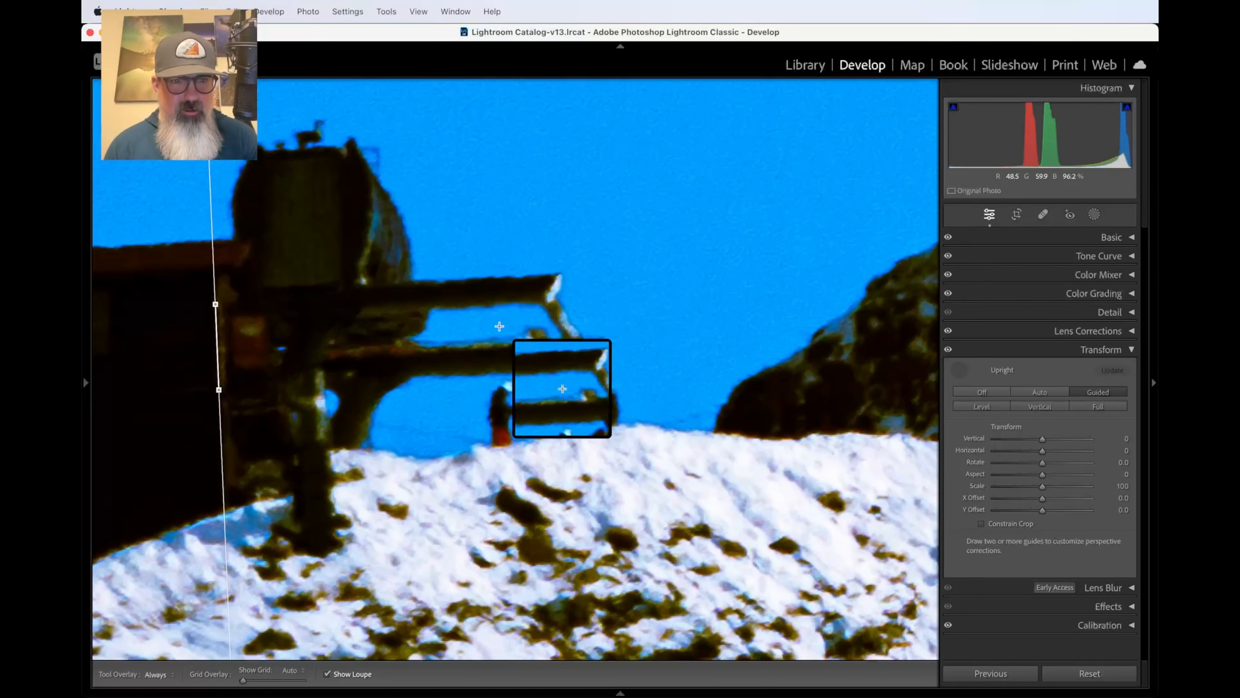
Draw a second vertical guide along the snow-covered pole standing on the ridge to correct the perspective
{"action": "scroll", "coordinate": [499, 326], "scroll_direction": "right", "scroll_amount": 10}
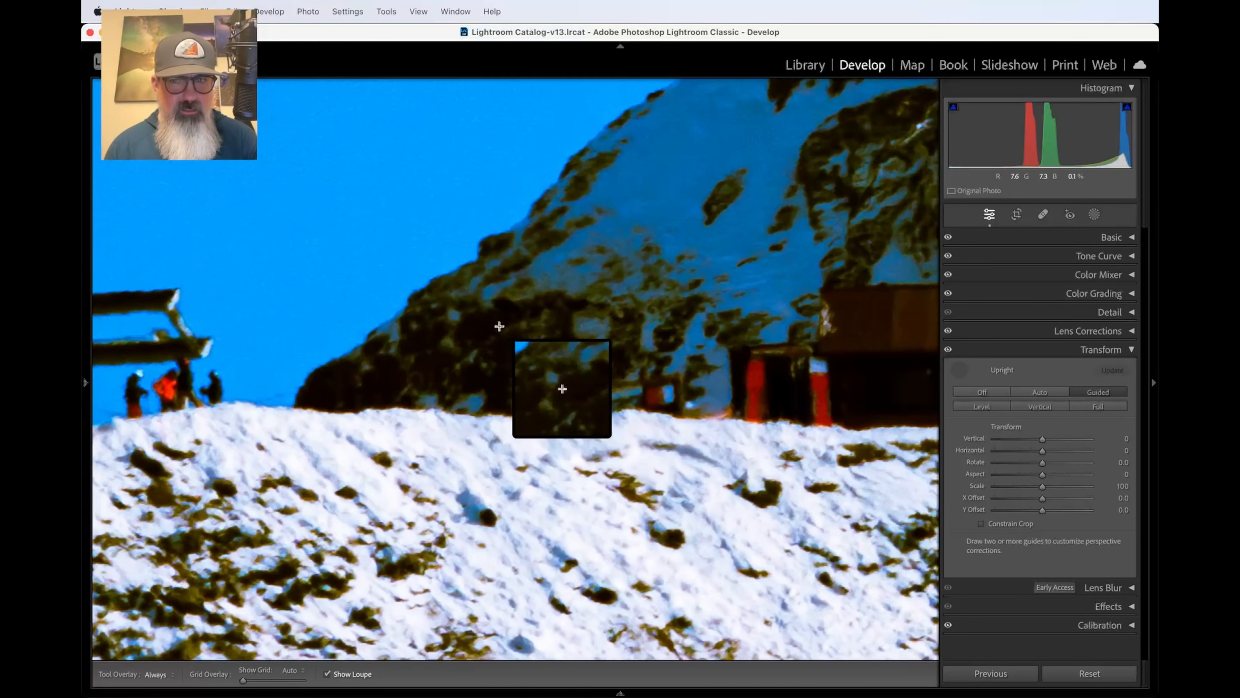
{"action": "scroll", "coordinate": [499, 326], "scroll_direction": "right", "scroll_amount": 10}
{"action": "scroll", "coordinate": [499, 326], "scroll_direction": "up", "scroll_amount": 3}
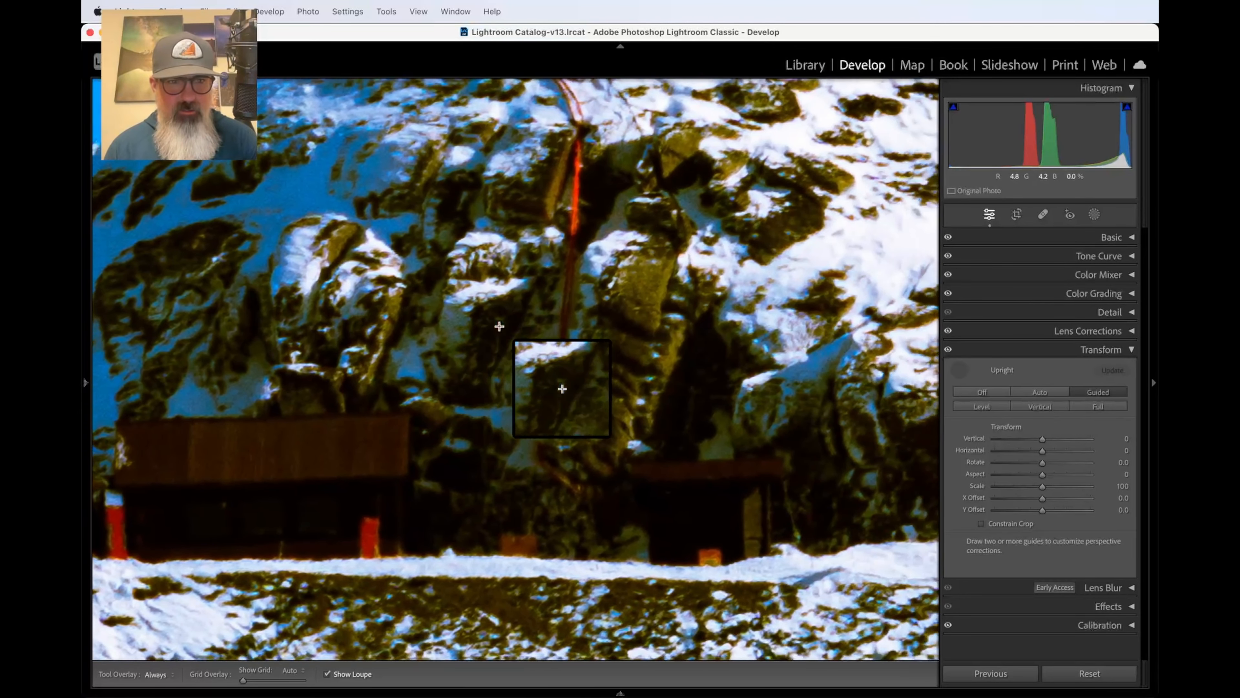
{"action": "scroll", "coordinate": [414, 424], "scroll_direction": "right", "scroll_amount": 10}
{"action": "scroll", "coordinate": [415, 425], "scroll_direction": "down", "scroll_amount": 2}
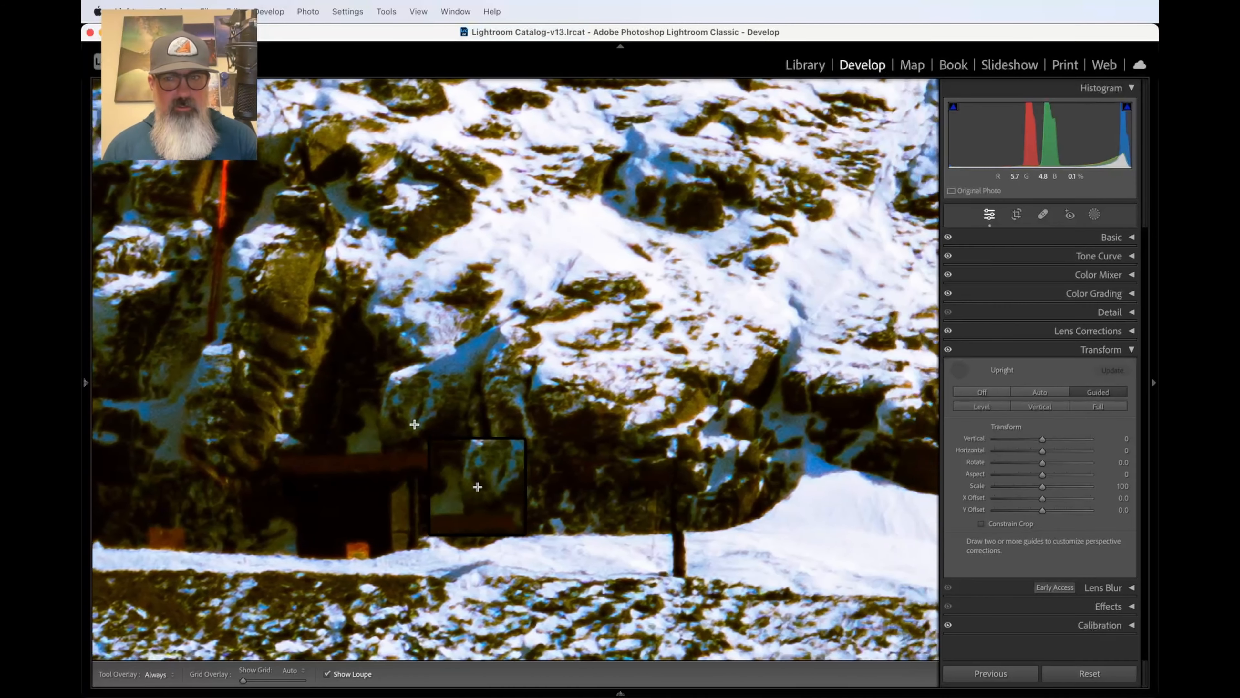
{"action": "scroll", "coordinate": [415, 424], "scroll_direction": "left", "scroll_amount": 4}
{"action": "scroll", "coordinate": [415, 424], "scroll_direction": "down", "scroll_amount": 2}
{"action": "scroll", "coordinate": [569, 452], "scroll_direction": "right", "scroll_amount": 10}
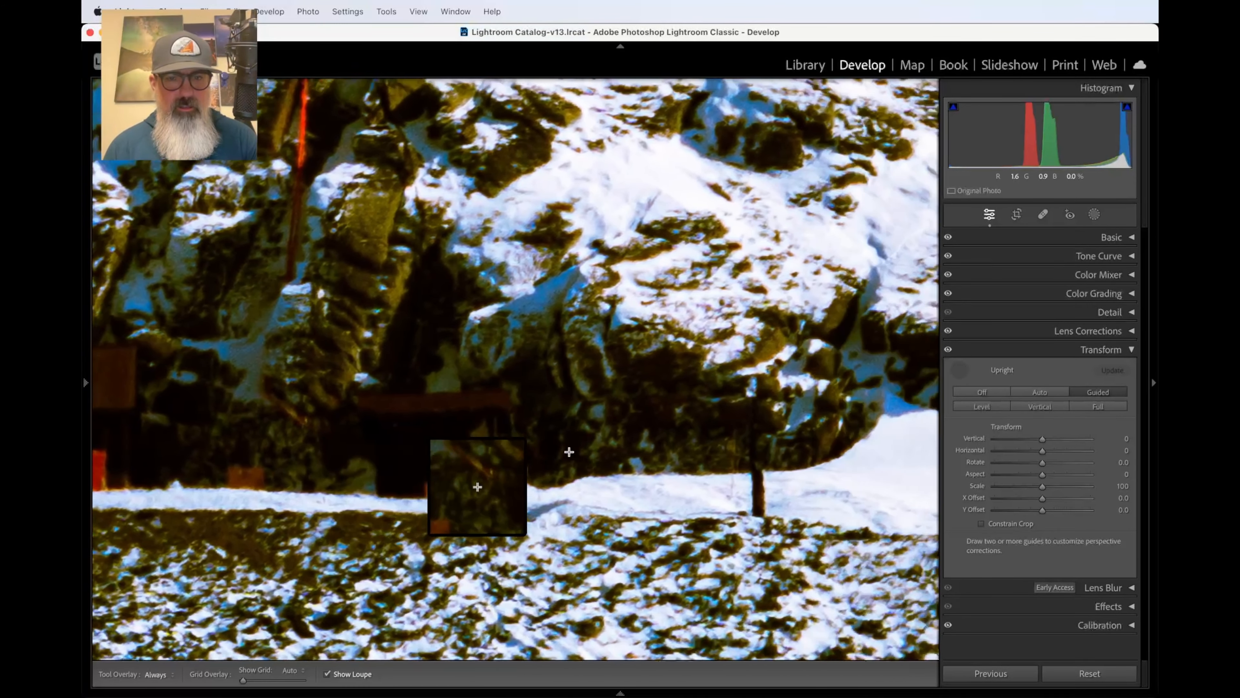
{"action": "scroll", "coordinate": [569, 452], "scroll_direction": "right", "scroll_amount": 6}
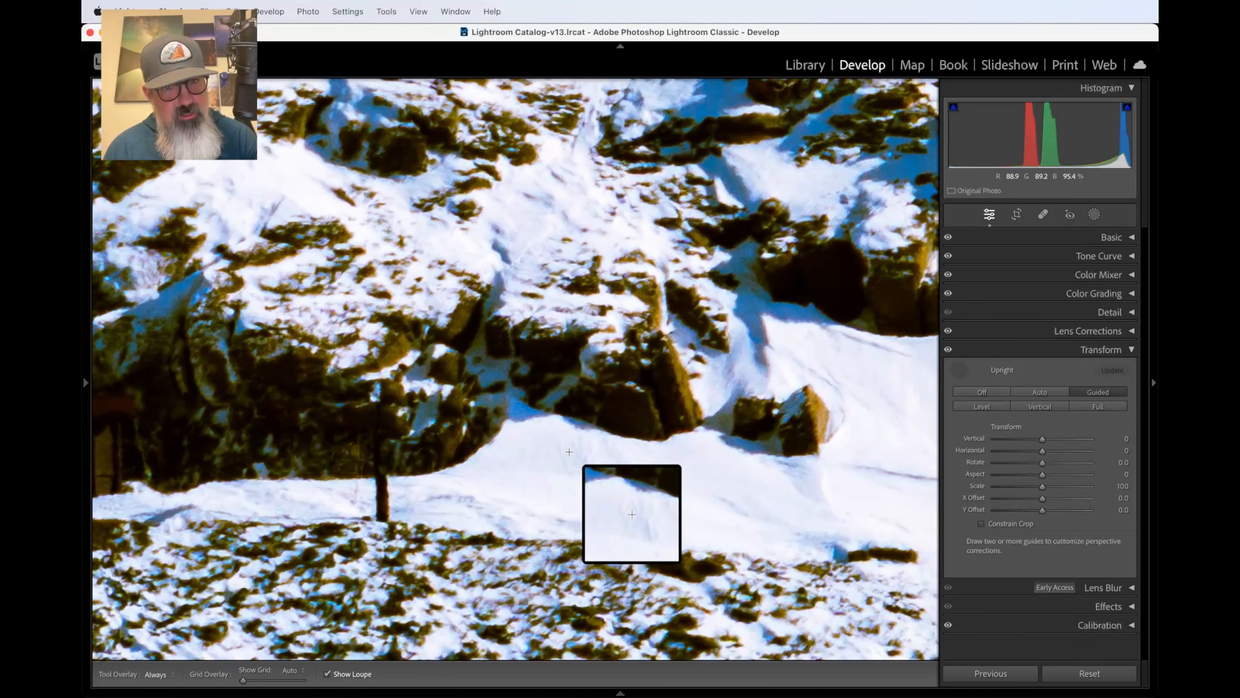
{"action": "scroll", "coordinate": [568, 451], "scroll_direction": "up", "scroll_amount": 10}
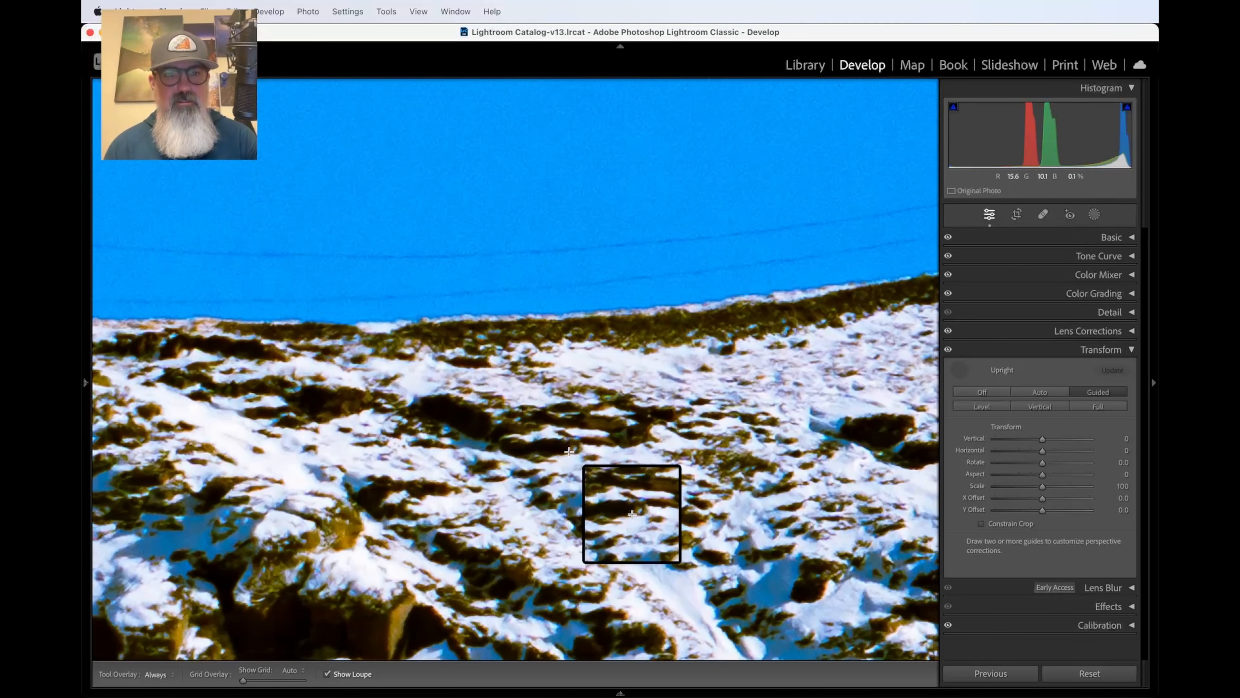
{"action": "scroll", "coordinate": [569, 452], "scroll_direction": "up", "scroll_amount": 5}
{"action": "scroll", "coordinate": [569, 452], "scroll_direction": "left", "scroll_amount": 5}
{"action": "scroll", "coordinate": [569, 452], "scroll_direction": "right", "scroll_amount": 9}
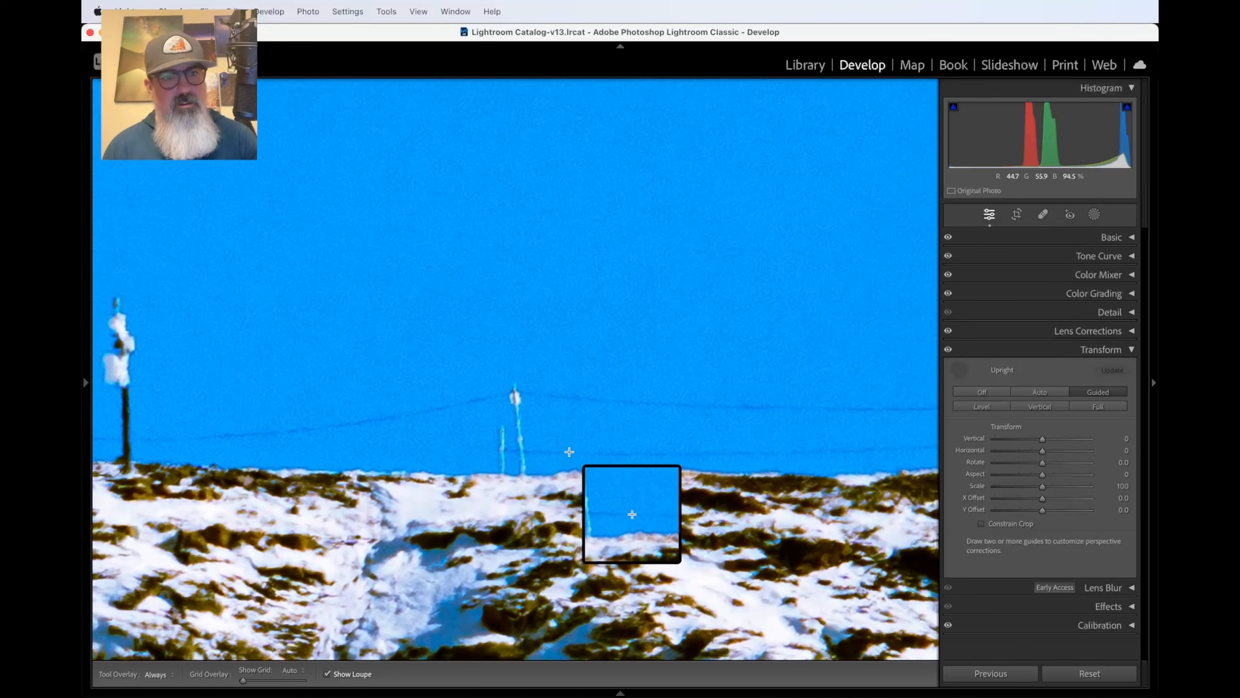
{"action": "scroll", "coordinate": [569, 451], "scroll_direction": "right", "scroll_amount": 2}
{"action": "scroll", "coordinate": [569, 452], "scroll_direction": "left", "scroll_amount": 2}
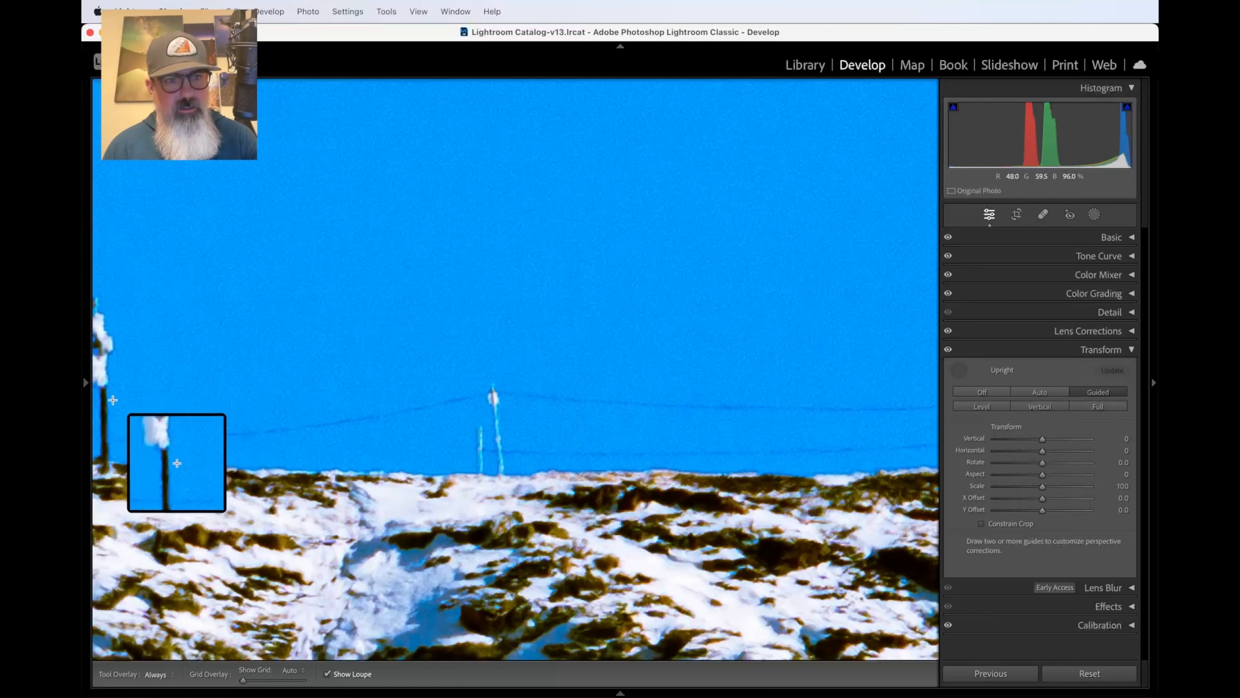
{"action": "left_click_drag", "start_coordinate": [108, 395], "coordinate": [109, 446]}
{"action": "left_click_drag", "start_coordinate": [109, 446], "coordinate": [108, 448]}
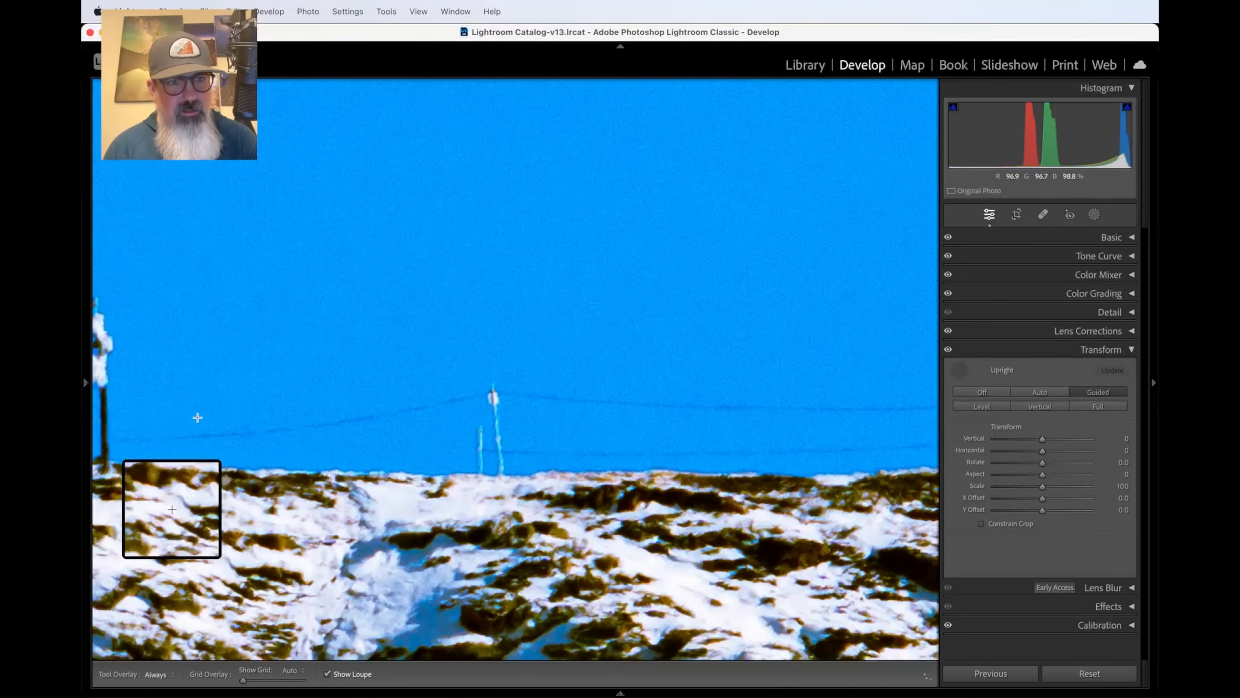
Inspect the corrected photo as a whole and the two vertical guides on the ridge pole and the lift hut
{"action": "key", "text": "super+minus"}
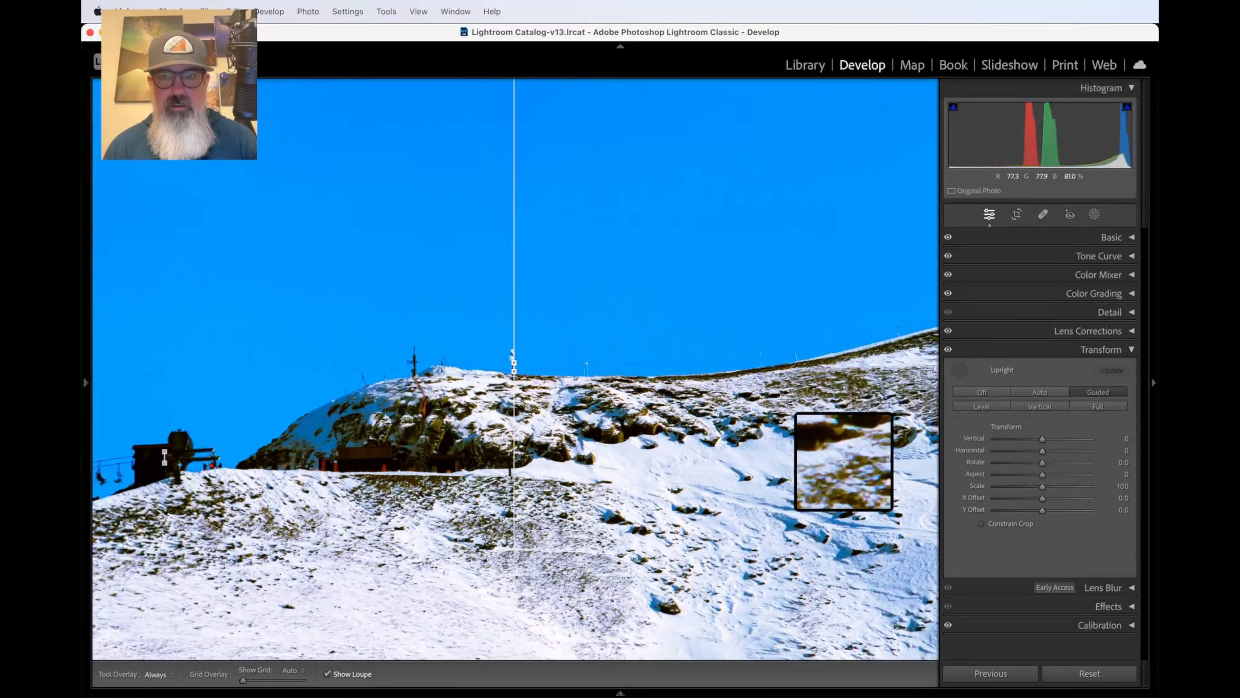
{"action": "key", "text": "super+minus"}
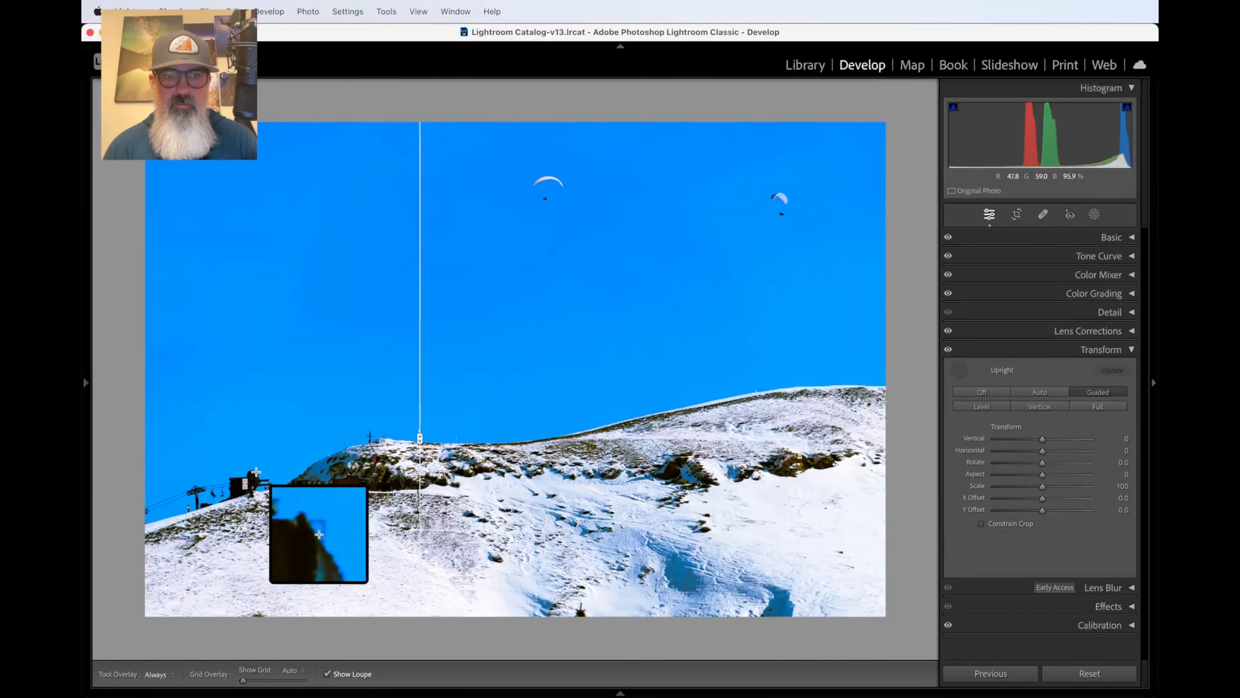
{"action": "key", "text": "super+equal"}
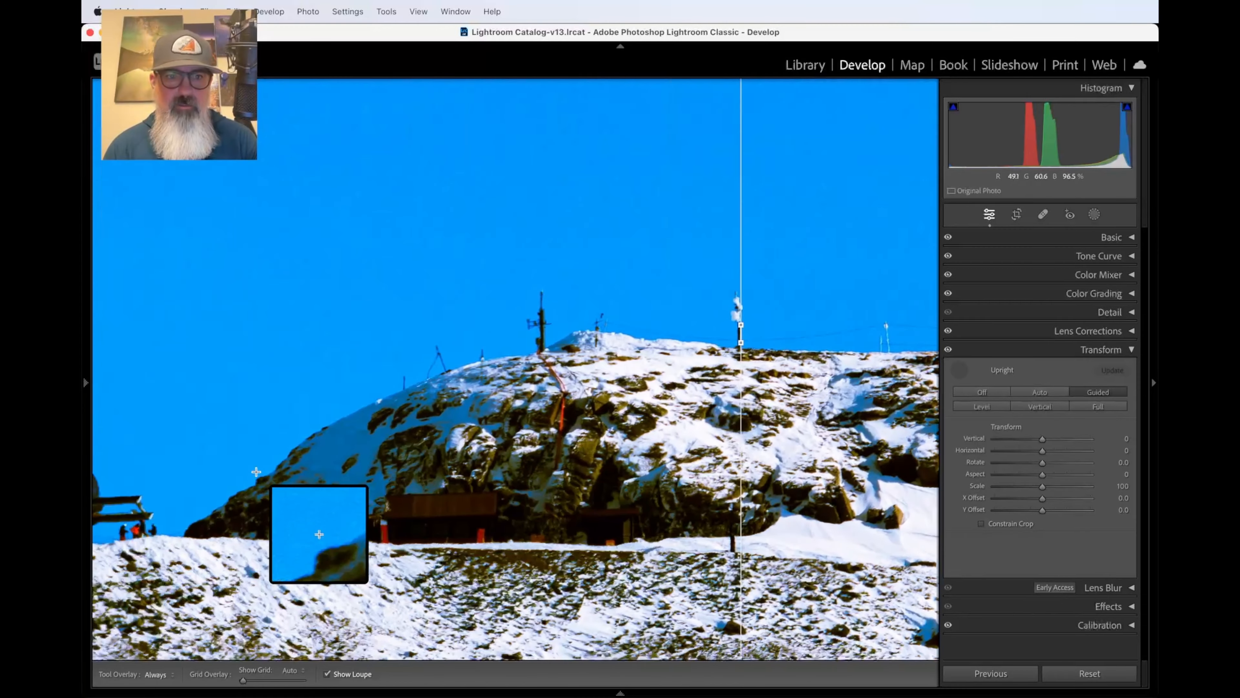
{"action": "scroll", "coordinate": [256, 472], "scroll_direction": "left", "scroll_amount": 3}
{"action": "scroll", "coordinate": [256, 472], "scroll_direction": "down", "scroll_amount": 2}
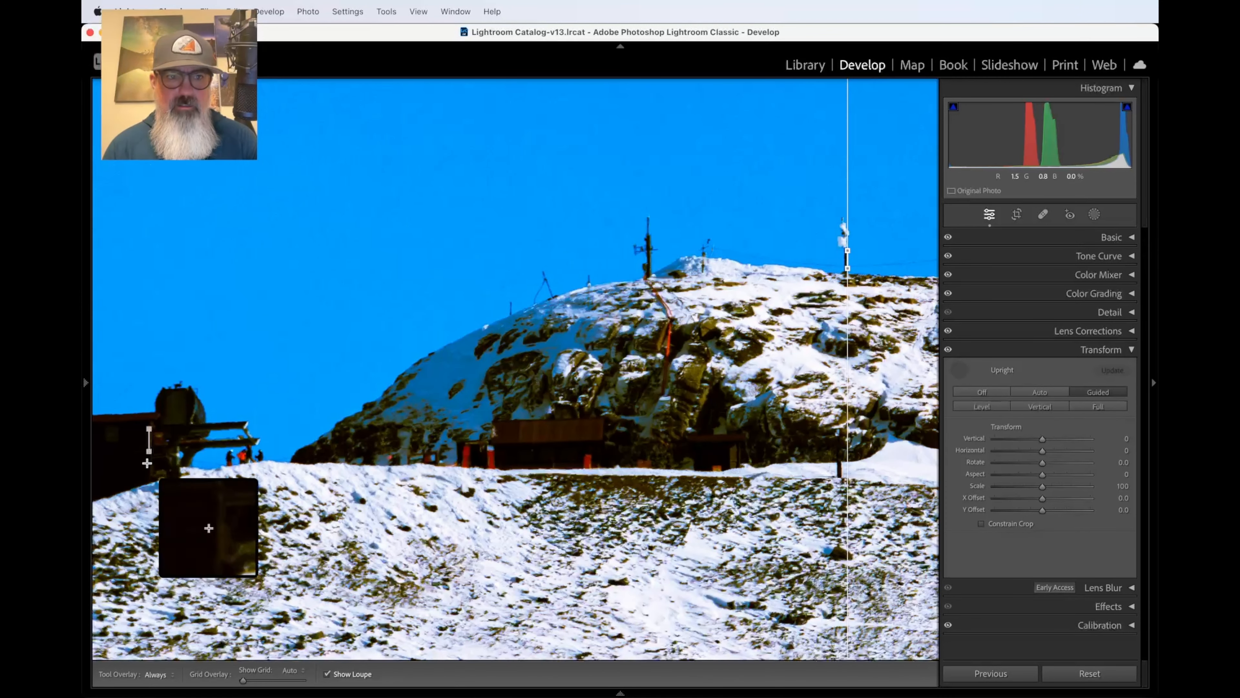
Select the vertical guide on the dark ski lift hut and examine up close how it aligns with the hut's edge
{"action": "left_click_drag", "start_coordinate": [147, 462], "coordinate": [150, 450]}
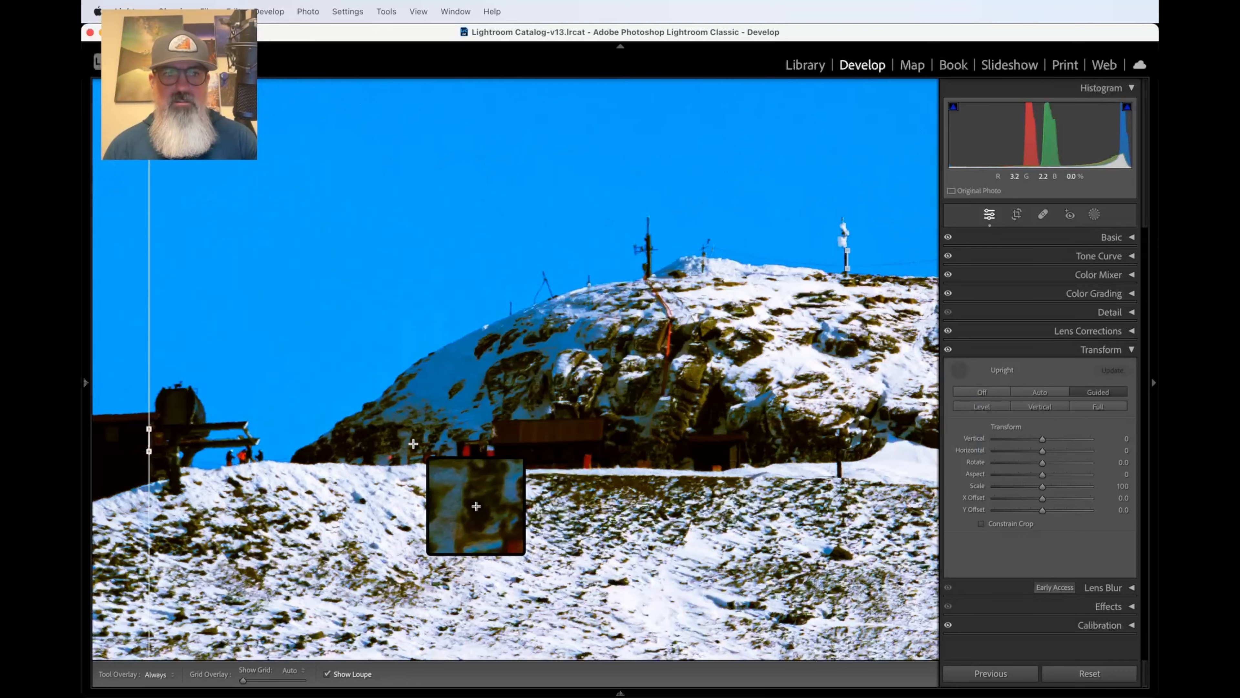
{"action": "key", "text": "super+equal"}
{"action": "scroll", "coordinate": [413, 443], "scroll_direction": "left", "scroll_amount": 10}
{"action": "scroll", "coordinate": [413, 443], "scroll_direction": "down", "scroll_amount": 4}
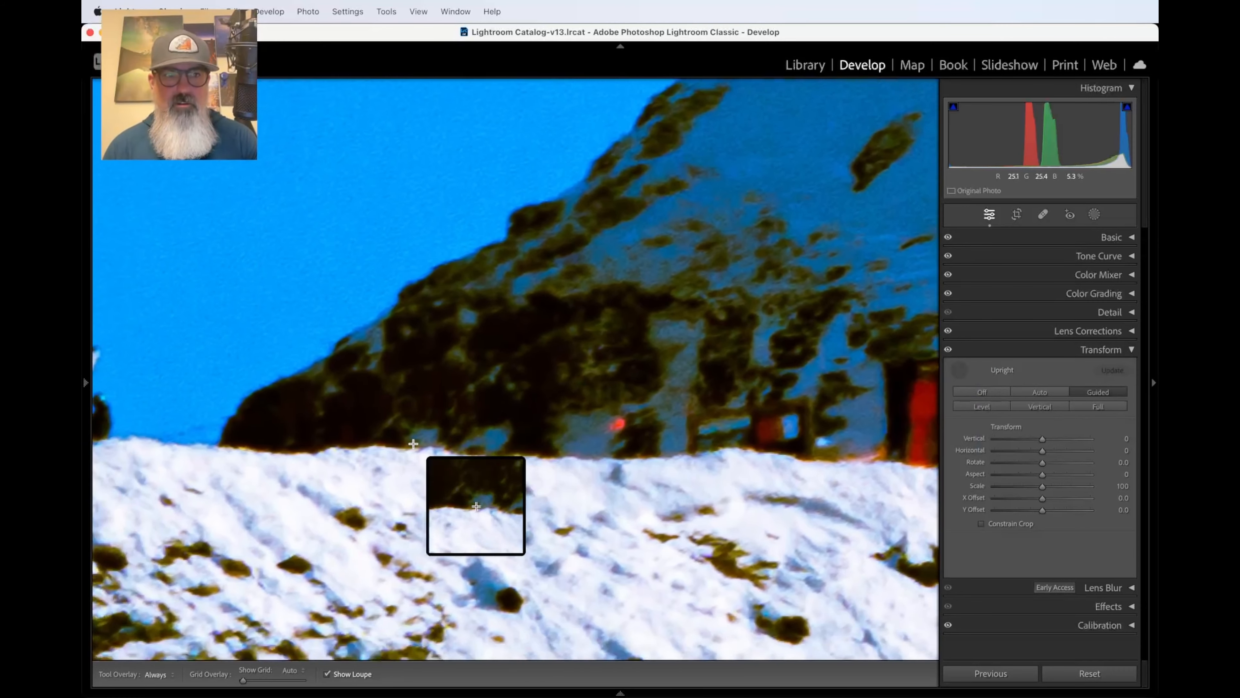
{"action": "scroll", "coordinate": [413, 444], "scroll_direction": "left", "scroll_amount": 6}
{"action": "scroll", "coordinate": [413, 443], "scroll_direction": "down", "scroll_amount": 2}
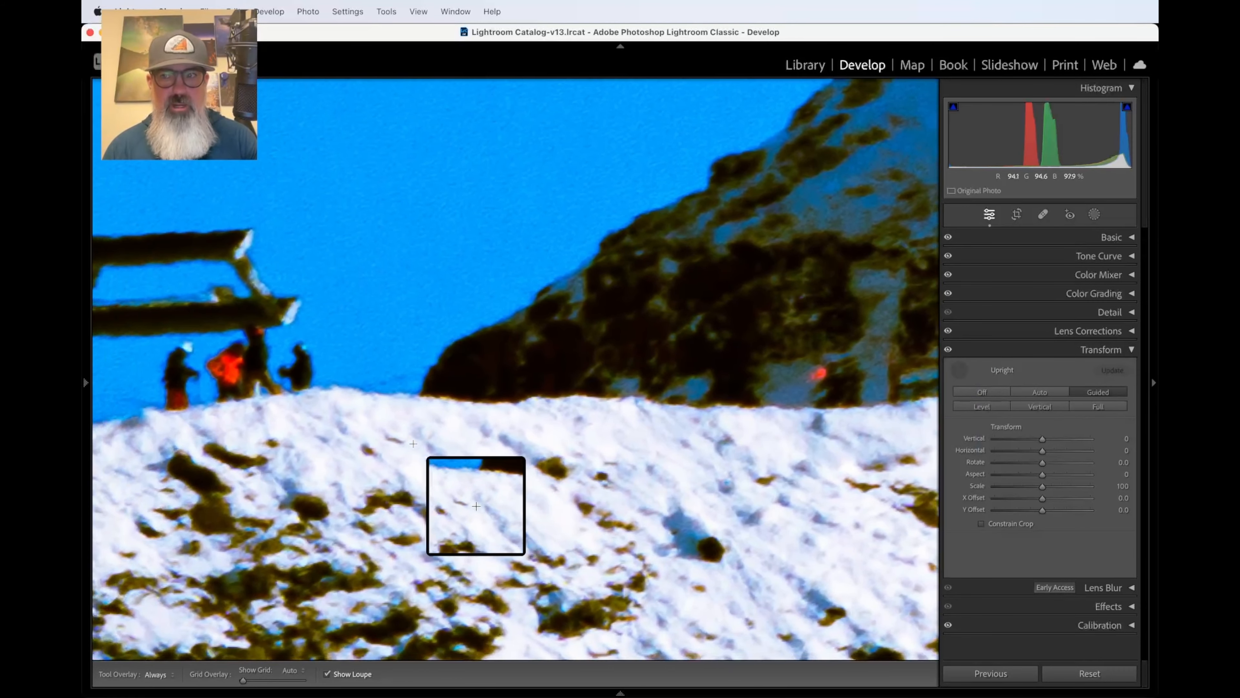
{"action": "scroll", "coordinate": [413, 443], "scroll_direction": "left", "scroll_amount": 8}
{"action": "scroll", "coordinate": [413, 443], "scroll_direction": "down", "scroll_amount": 2}
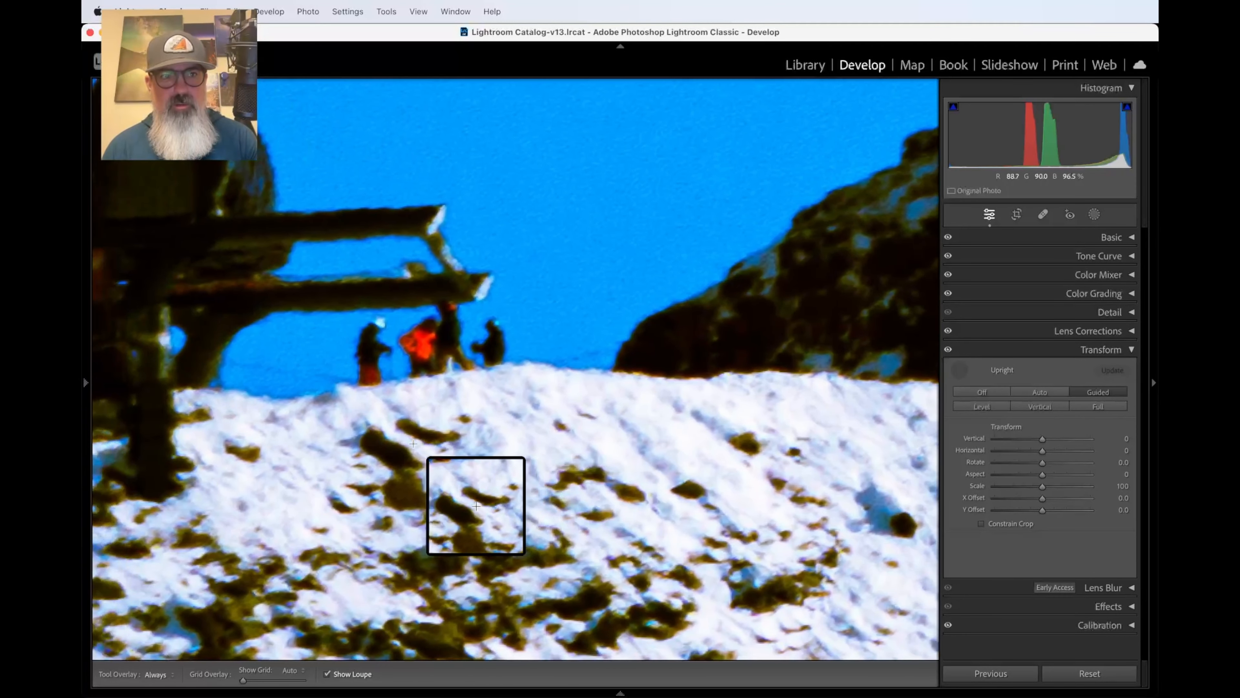
{"action": "scroll", "coordinate": [413, 444], "scroll_direction": "left", "scroll_amount": 8}
{"action": "scroll", "coordinate": [413, 444], "scroll_direction": "right", "scroll_amount": 6}
{"action": "scroll", "coordinate": [413, 443], "scroll_direction": "up", "scroll_amount": 2}
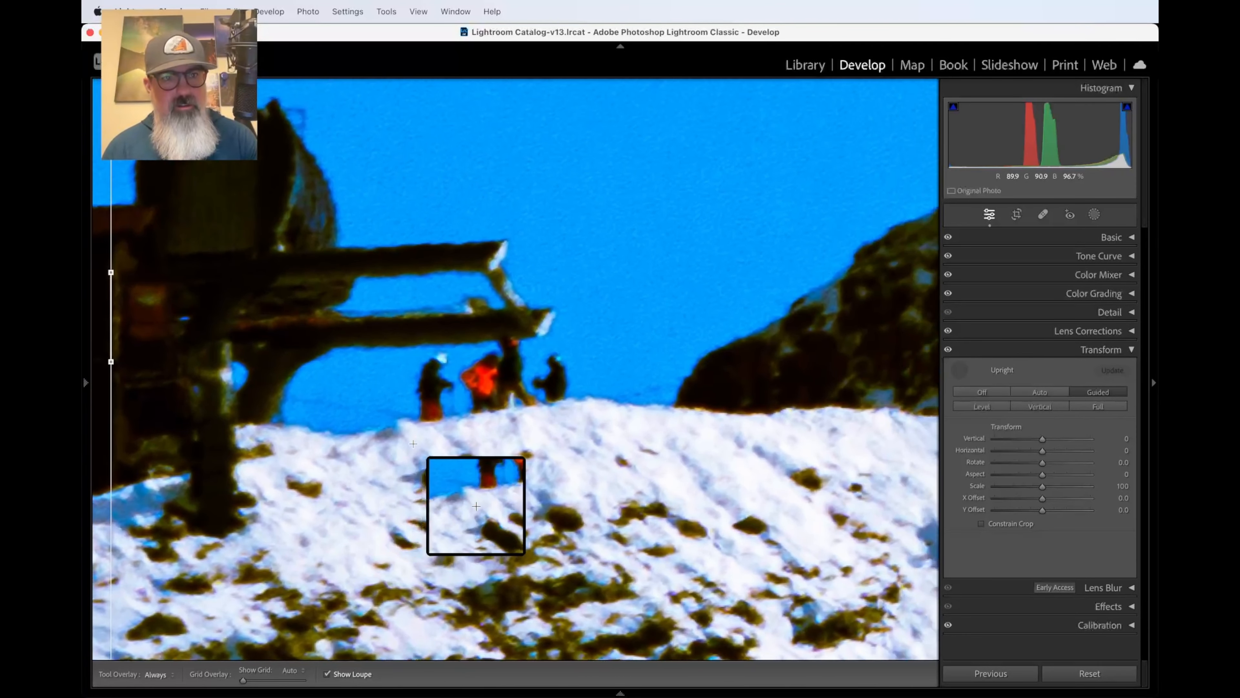
{"action": "scroll", "coordinate": [413, 444], "scroll_direction": "right", "scroll_amount": 1}
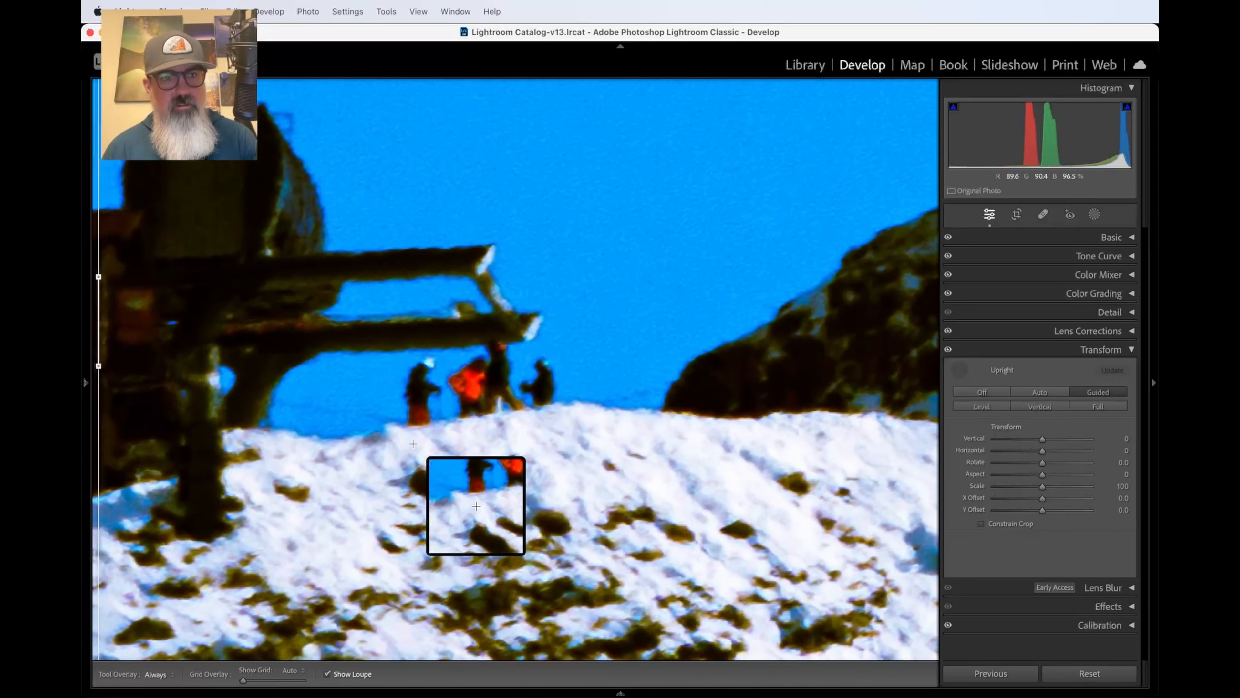
{"action": "scroll", "coordinate": [413, 444], "scroll_direction": "left", "scroll_amount": 2}
{"action": "scroll", "coordinate": [151, 295], "scroll_direction": "left", "scroll_amount": 15}
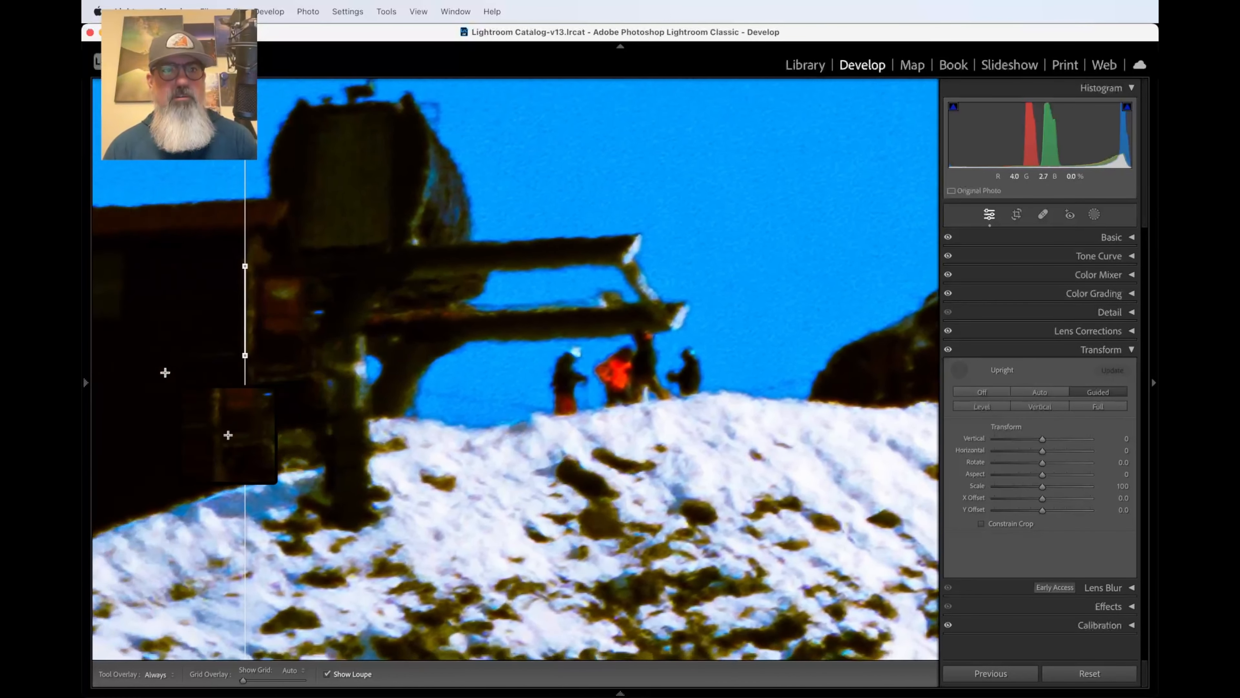
{"action": "scroll", "coordinate": [280, 401], "scroll_direction": "right", "scroll_amount": 7}
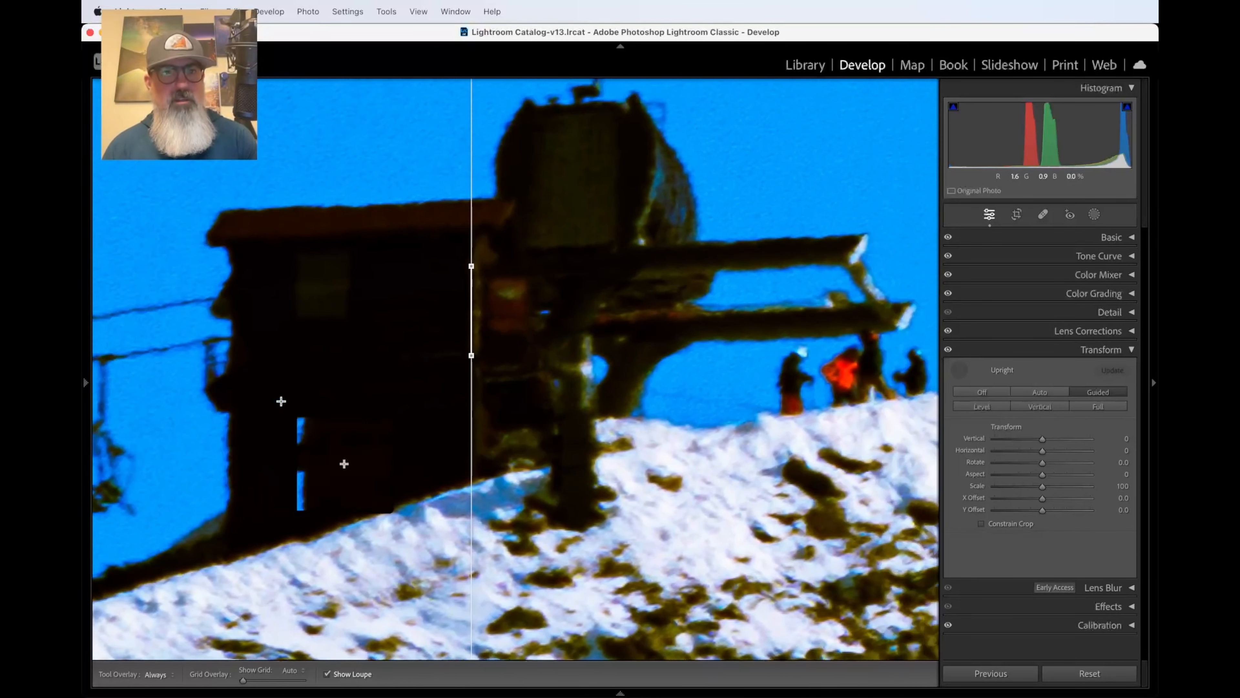
{"action": "scroll", "coordinate": [281, 402], "scroll_direction": "right", "scroll_amount": 1}
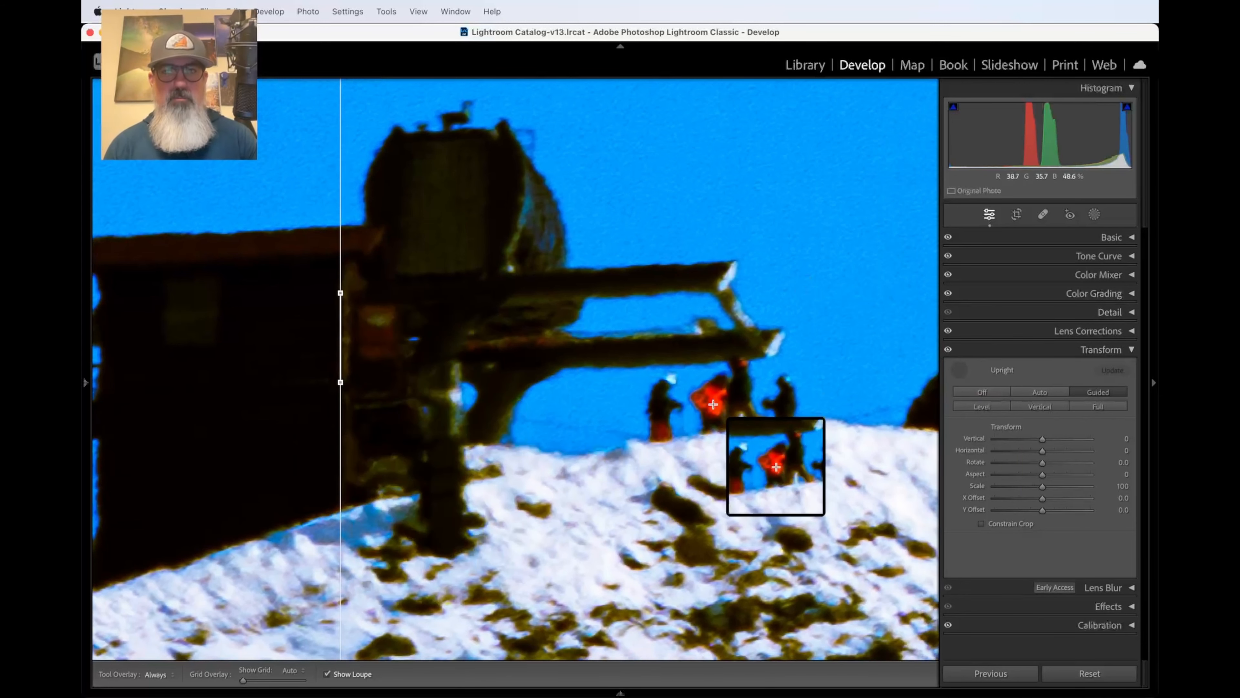
Put away the Guided Upright tool, keeping its perspective correction, and view the lift hut without the guides
{"action": "left_click", "coordinate": [961, 369]}
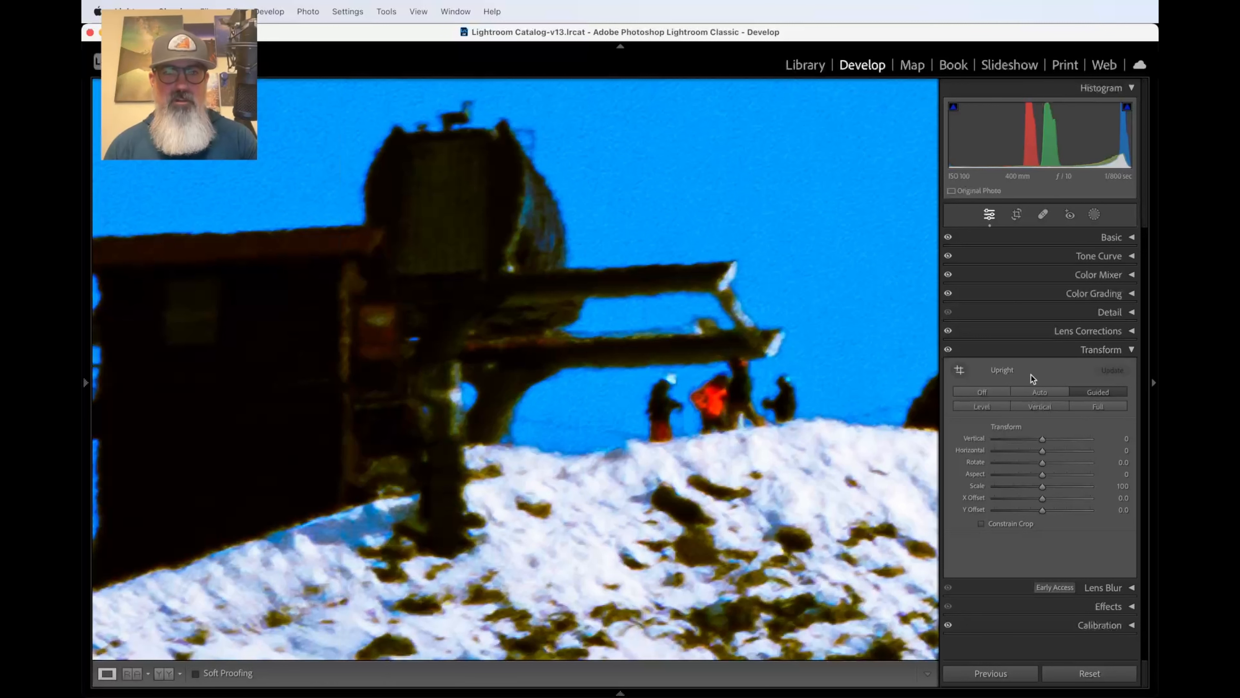
{"action": "key", "text": "super+minus"}
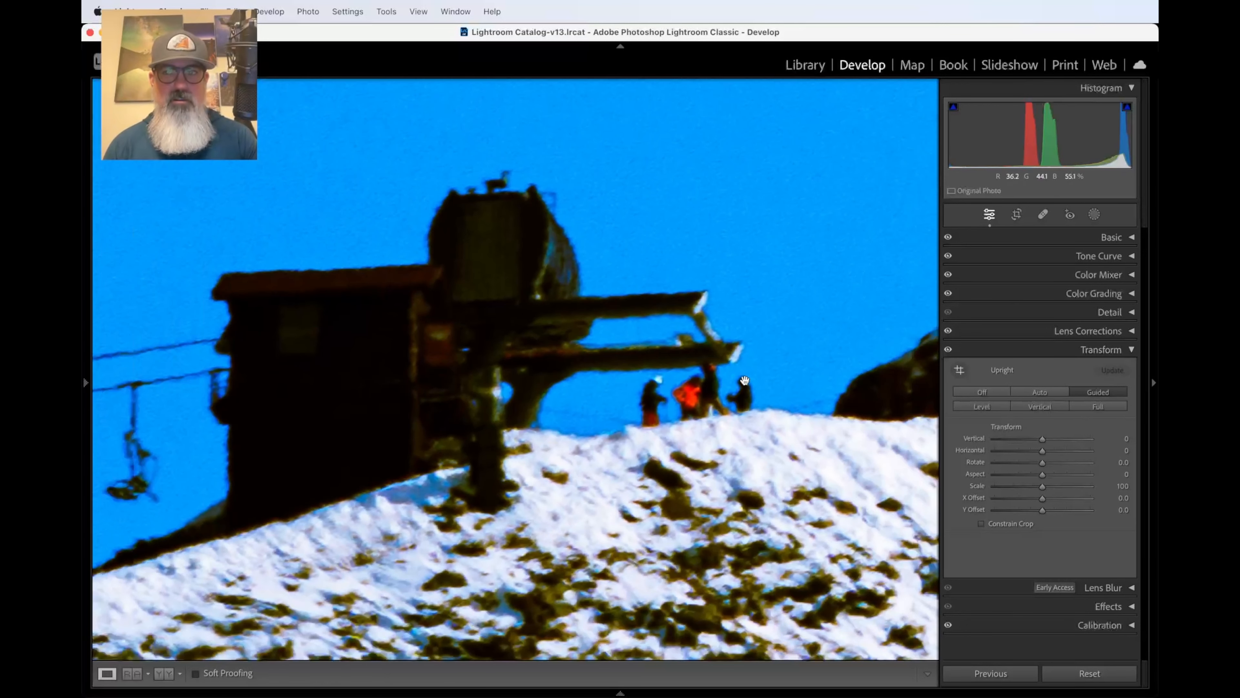